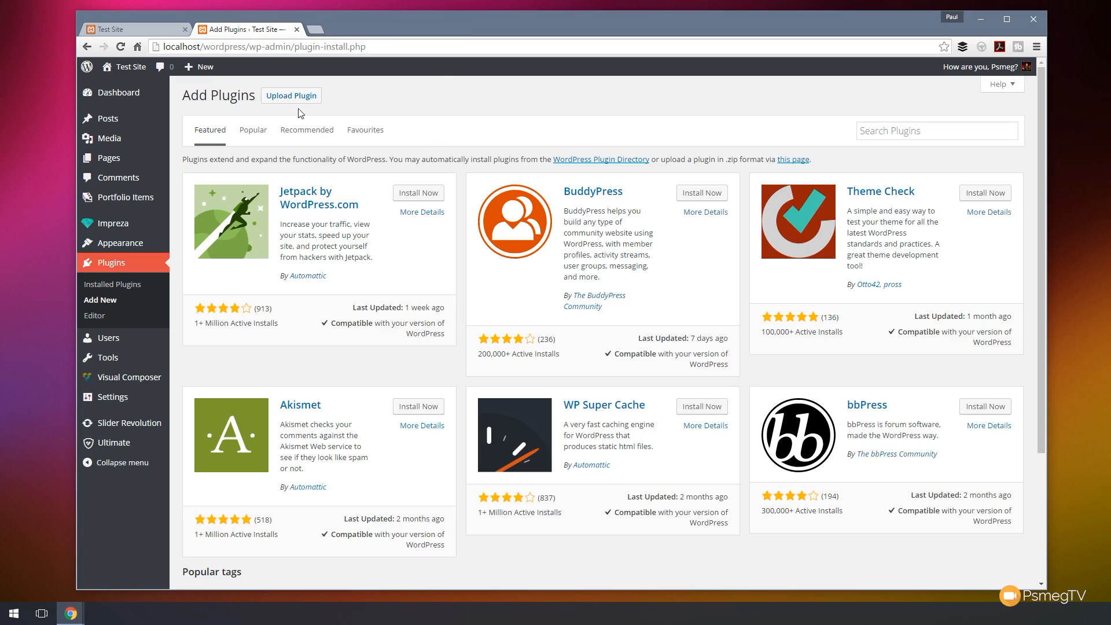
Search the plugin directory for woocommerce and install the WooCommerce plugin.
click(888, 132)
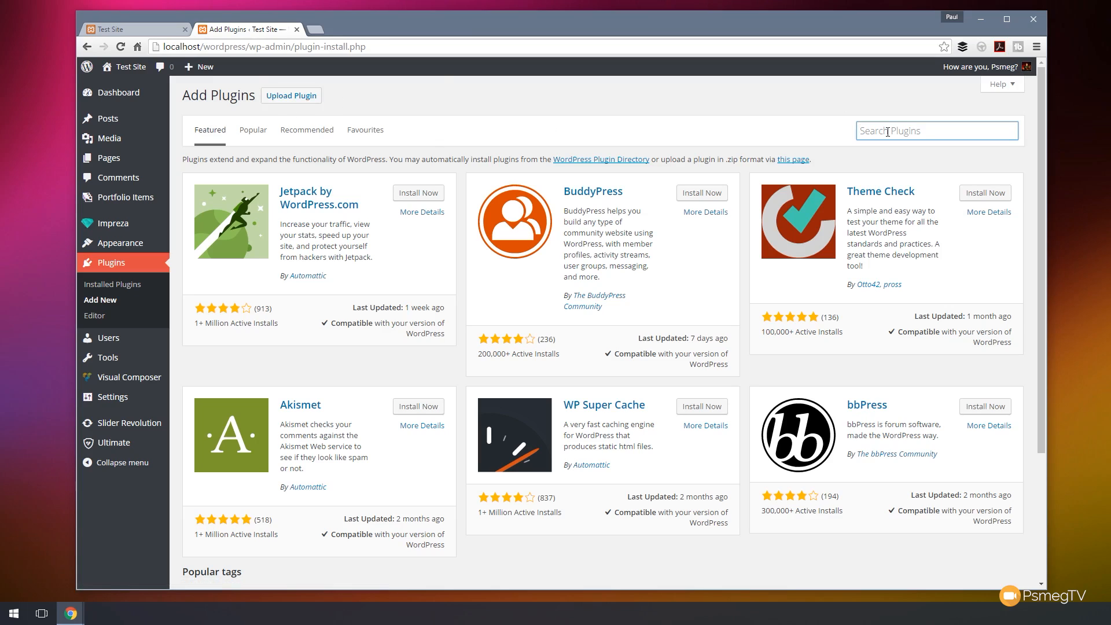
text(woocommerce)
key(Return)
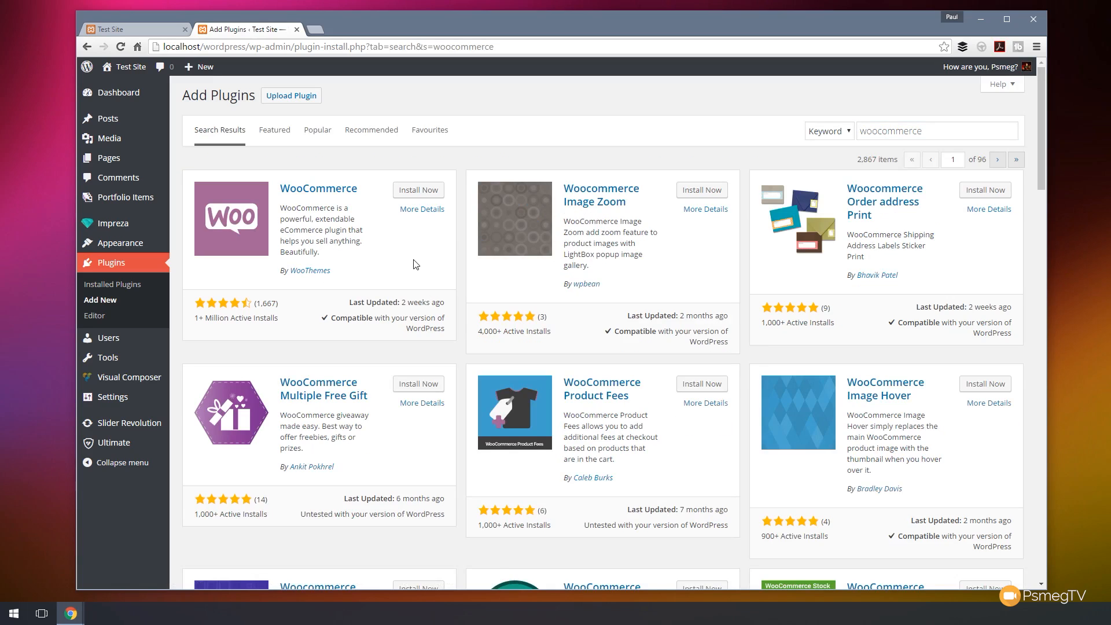
click(413, 194)
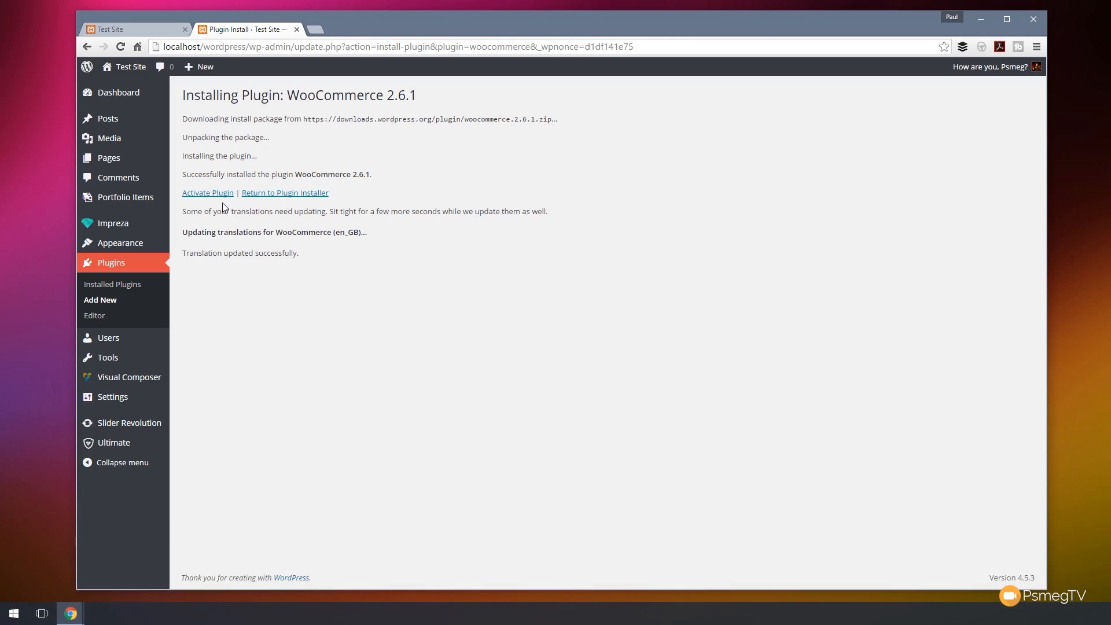
Activate the WooCommerce plugin and start its setup wizard.
click(208, 193)
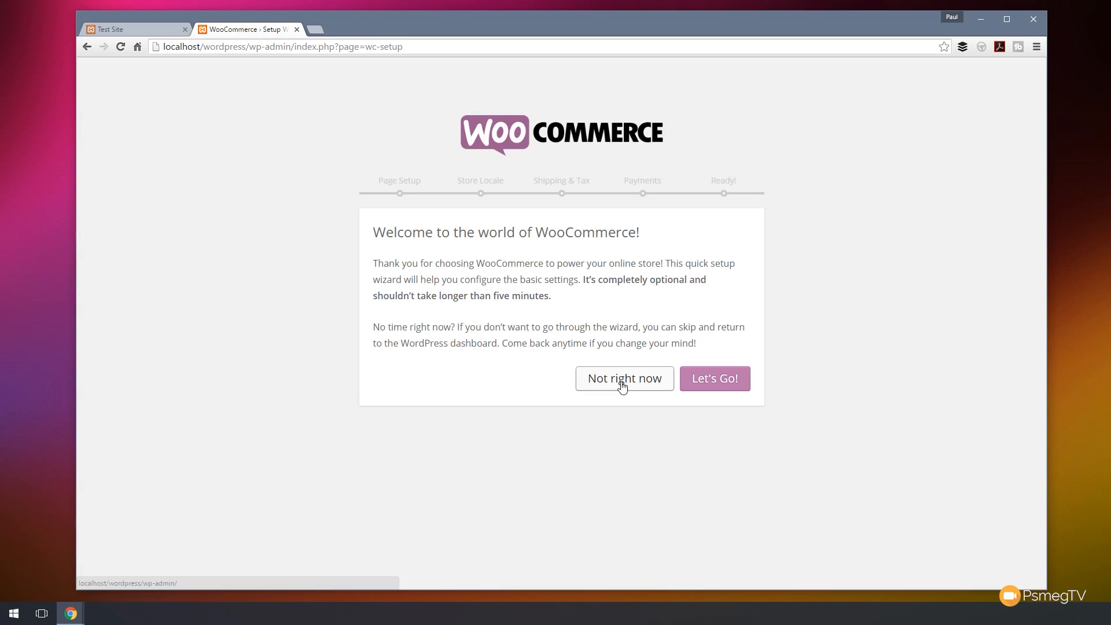
click(724, 386)
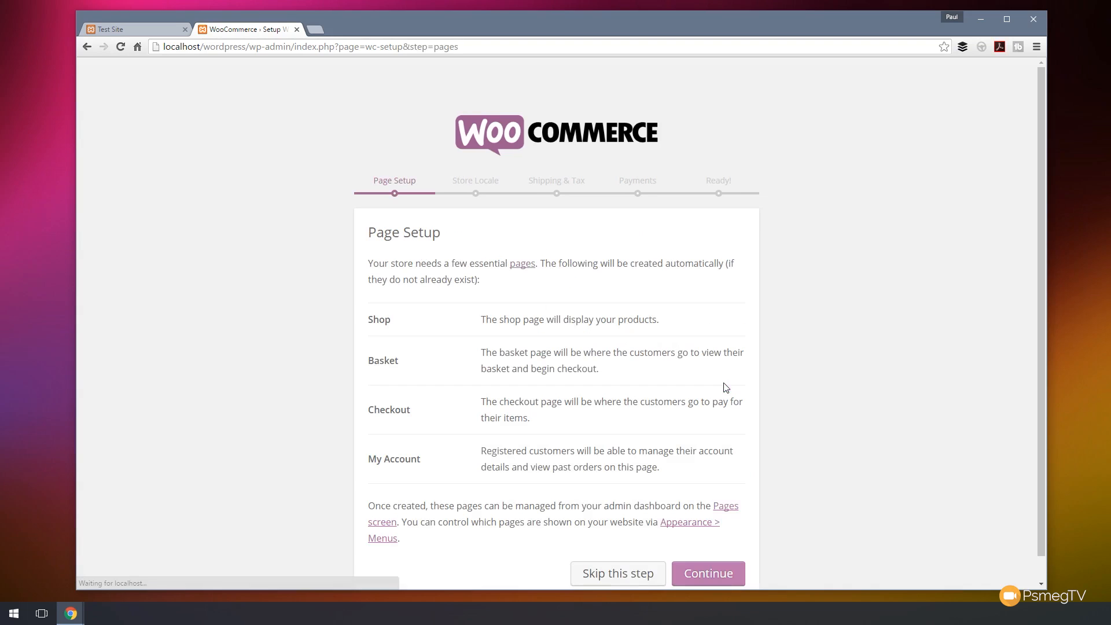
Continue past the Page Setup step so the Shop, Basket, Checkout and My Account pages are created.
scroll(740, 385, down, 1)
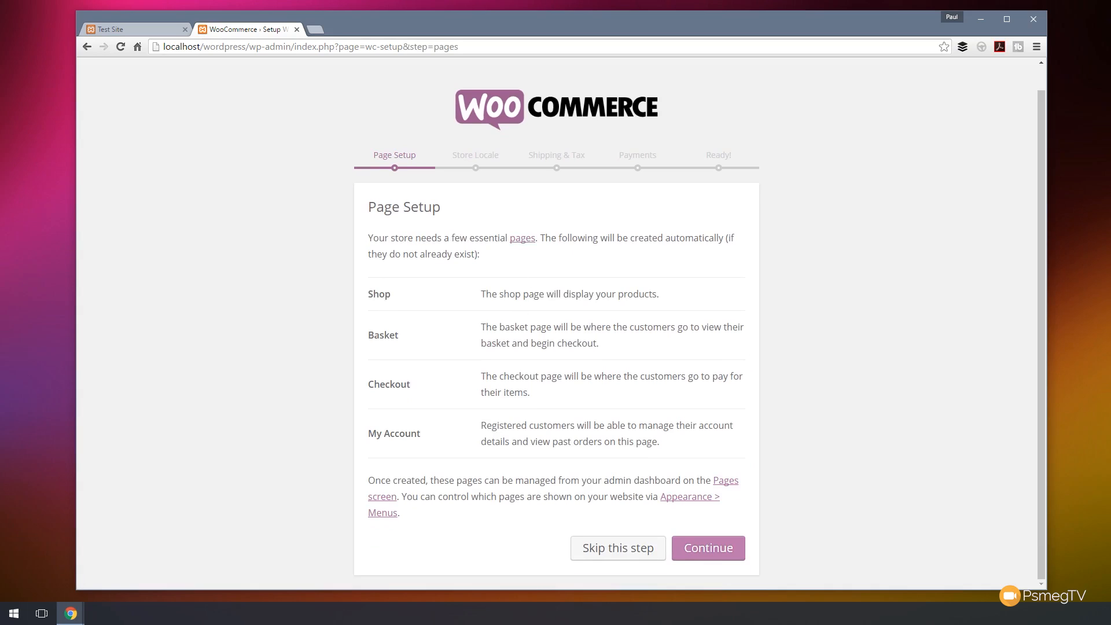
click(215, 132)
click(708, 550)
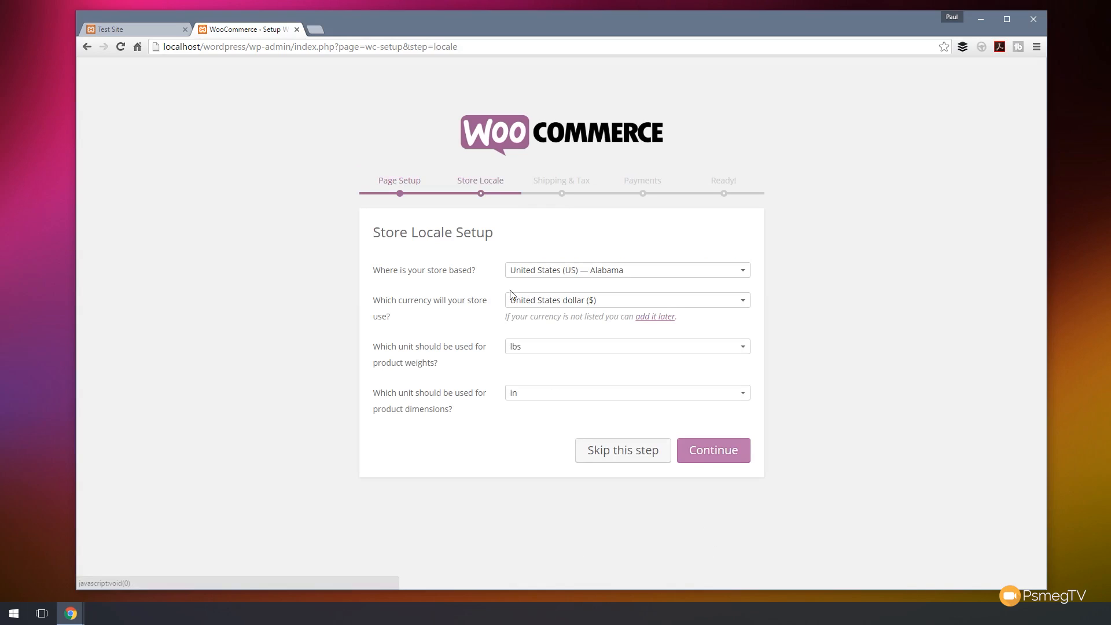
Set the store location to United Kingdom (UK) with kg weights and cm dimensions, and continue.
click(642, 279)
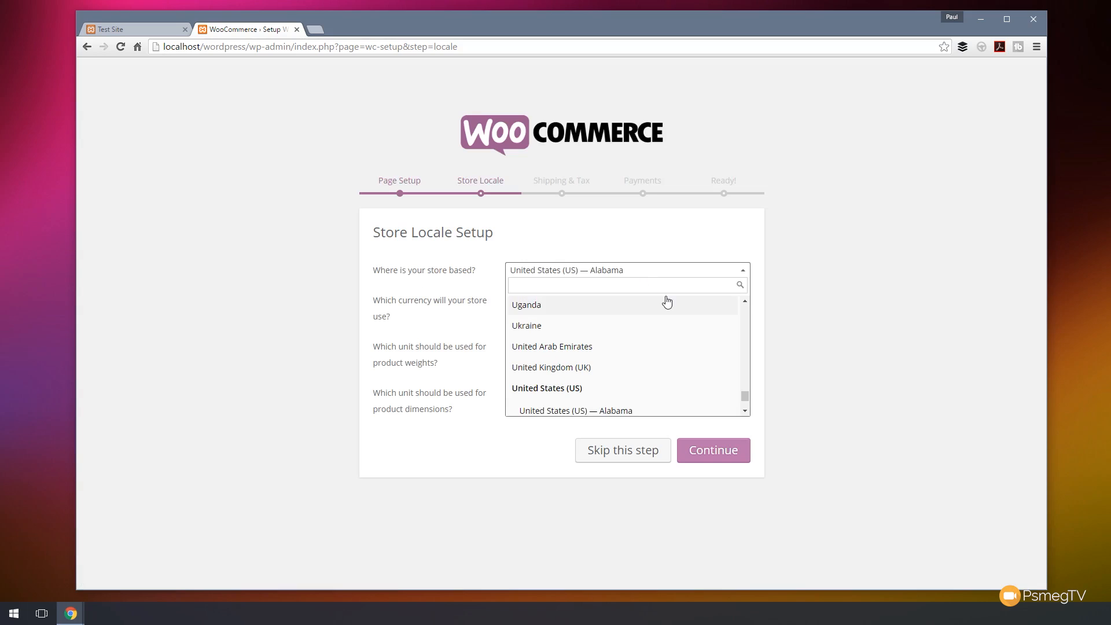
text(unite)
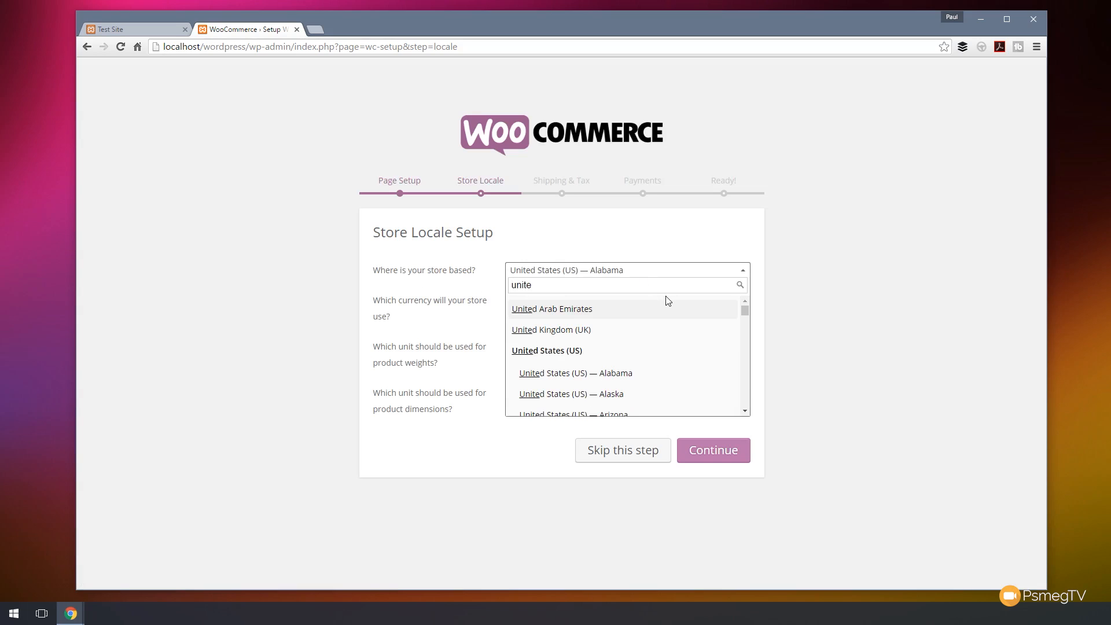
click(580, 329)
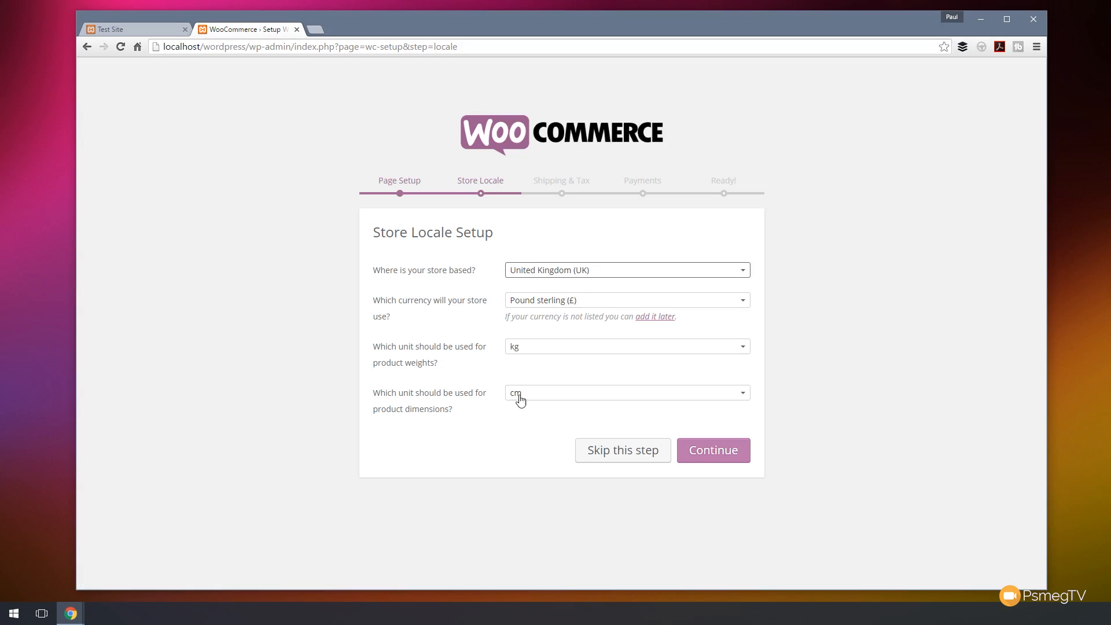
click(727, 351)
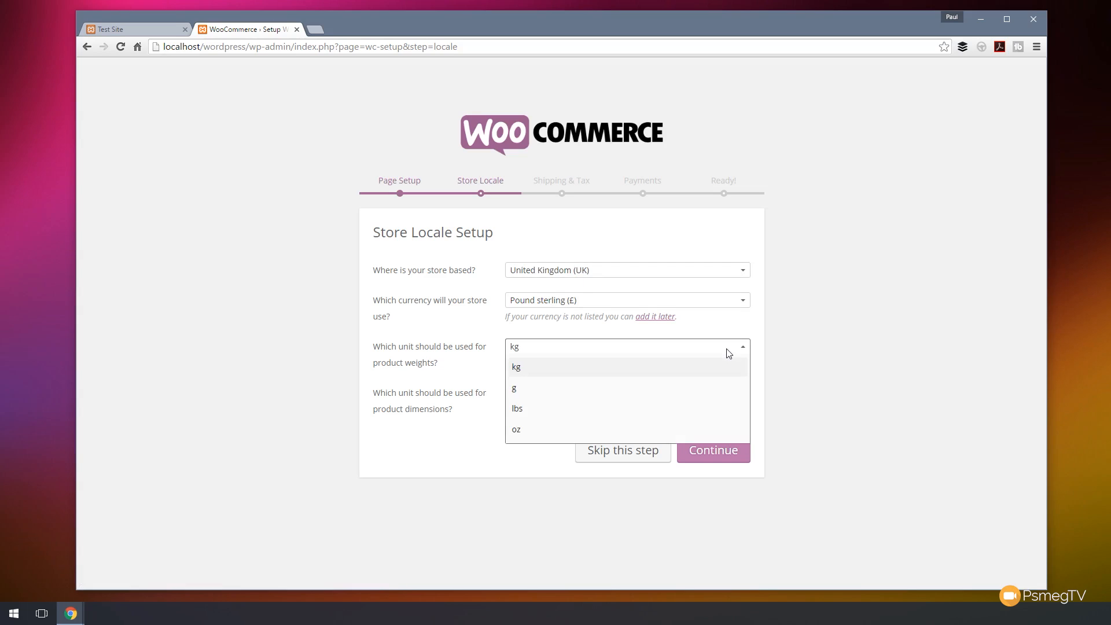
click(466, 457)
click(581, 401)
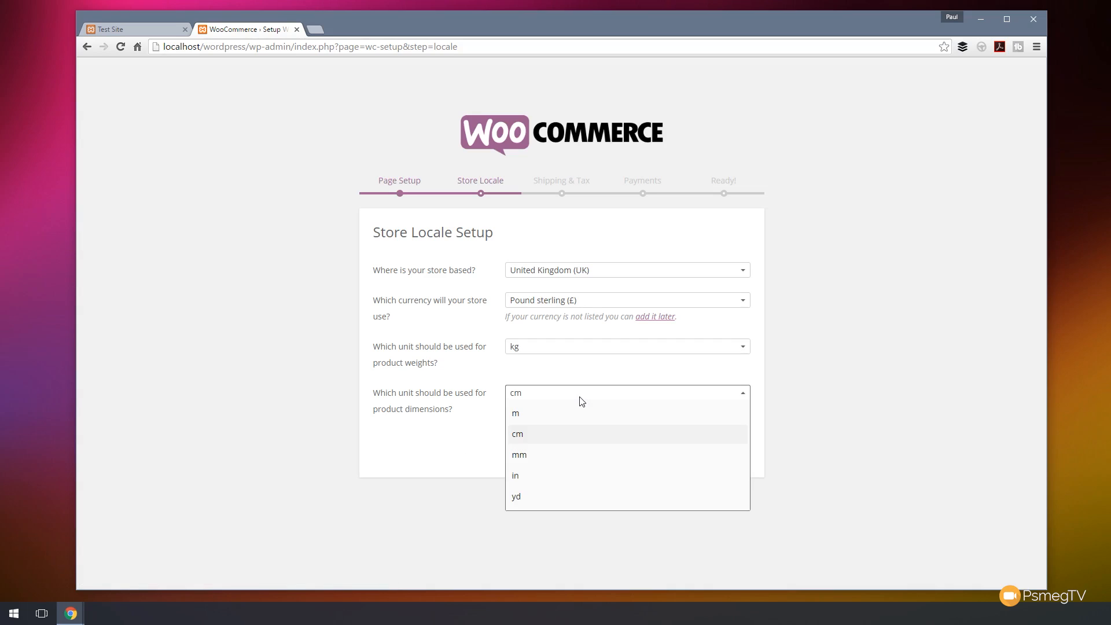
click(430, 438)
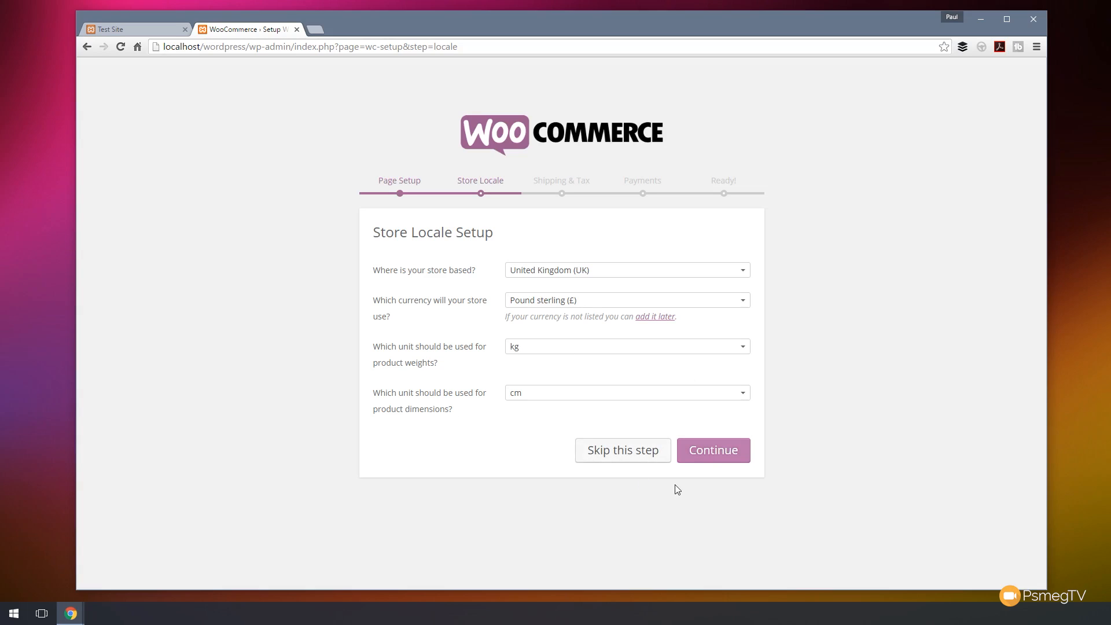
click(706, 448)
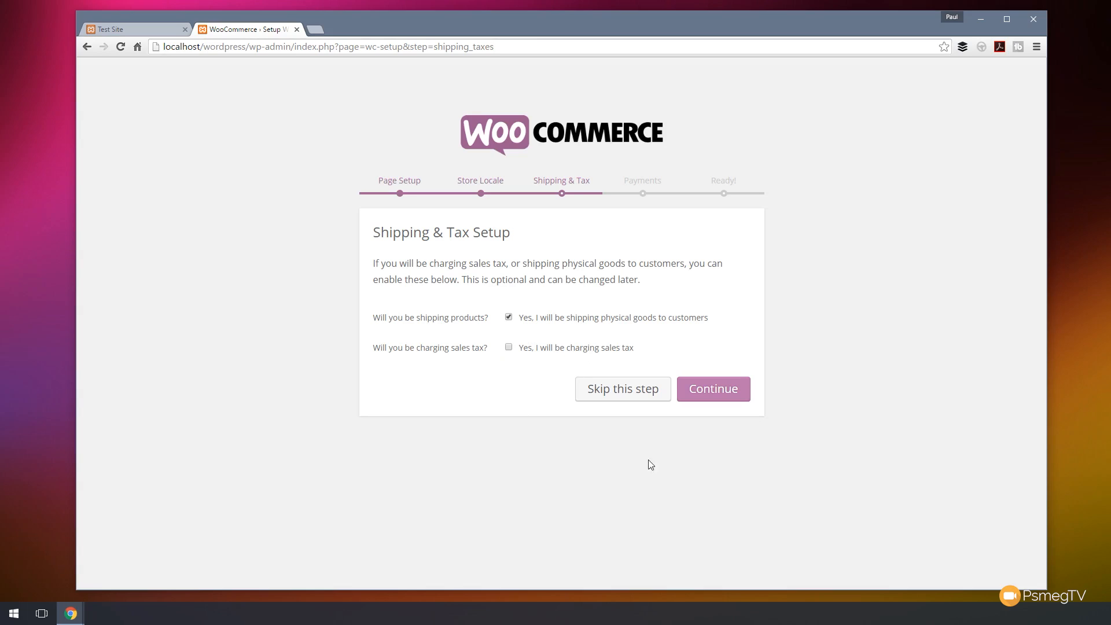
Continue with shipping enabled and turn on the PayPal Standard and Cash on Delivery payment methods.
click(709, 392)
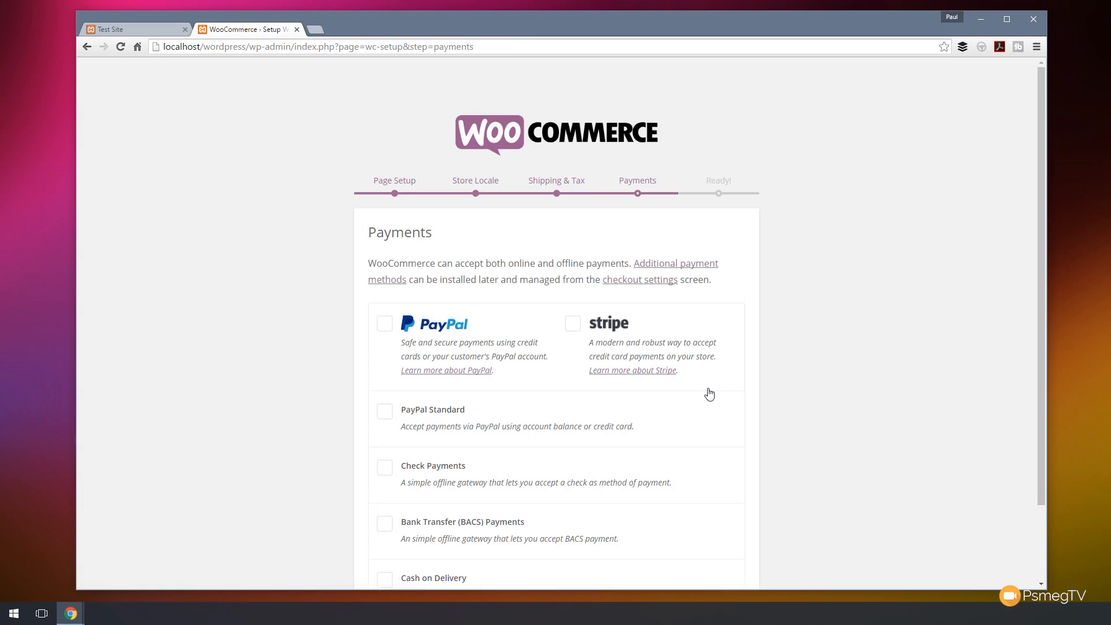
scroll(799, 375, down, 2)
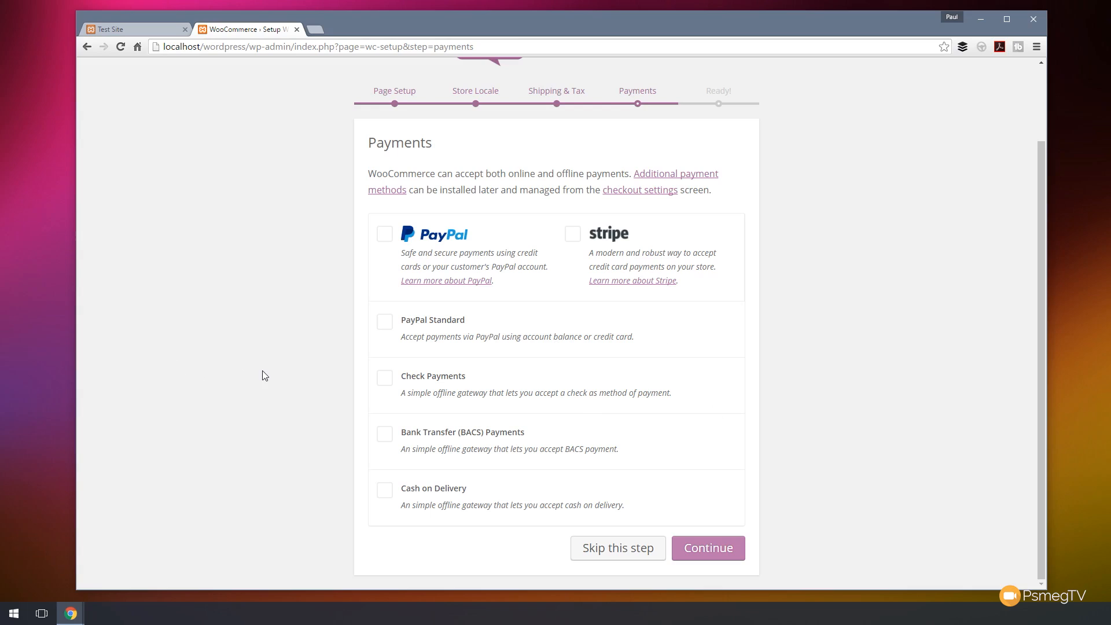
click(384, 326)
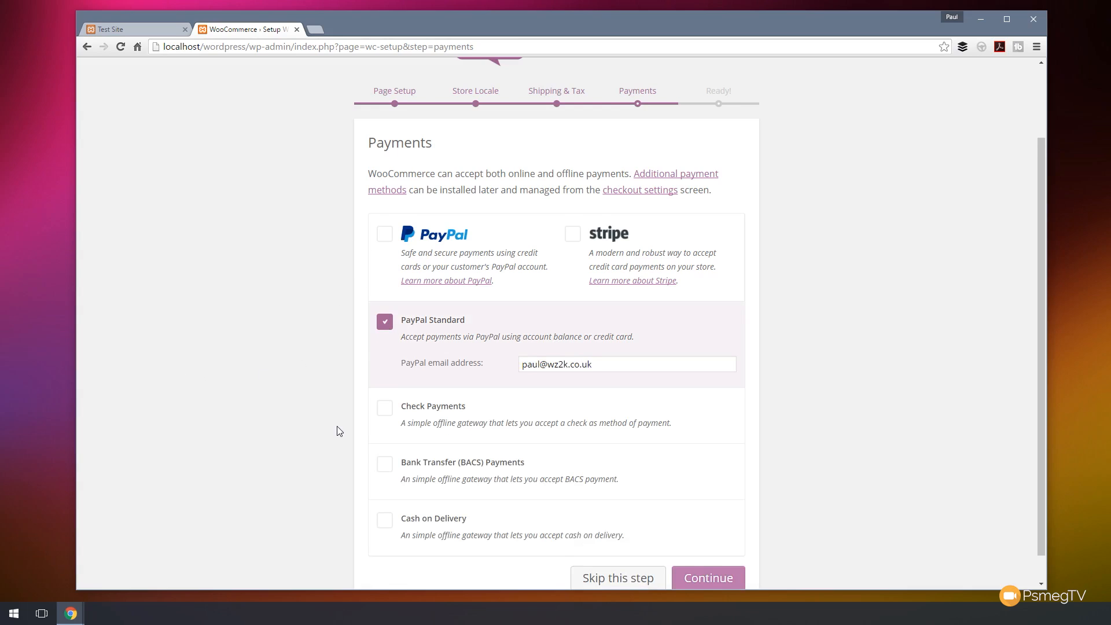
scroll(337, 426, down, 1)
click(385, 491)
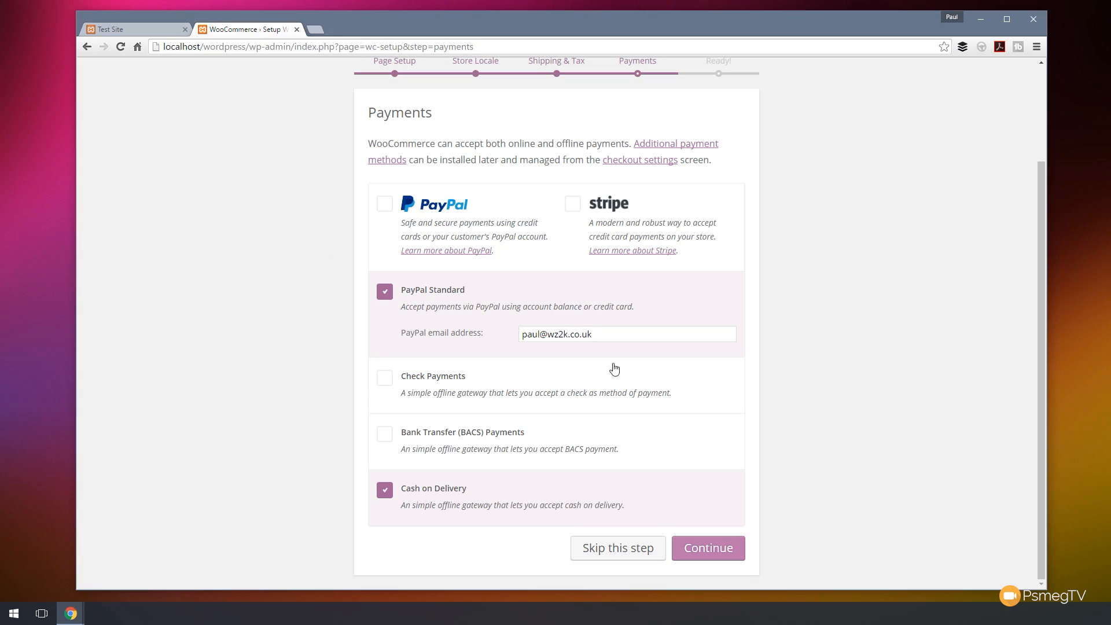
Replace the PayPal email address with a test address and continue to finish the wizard.
drag(619, 338, 482, 335)
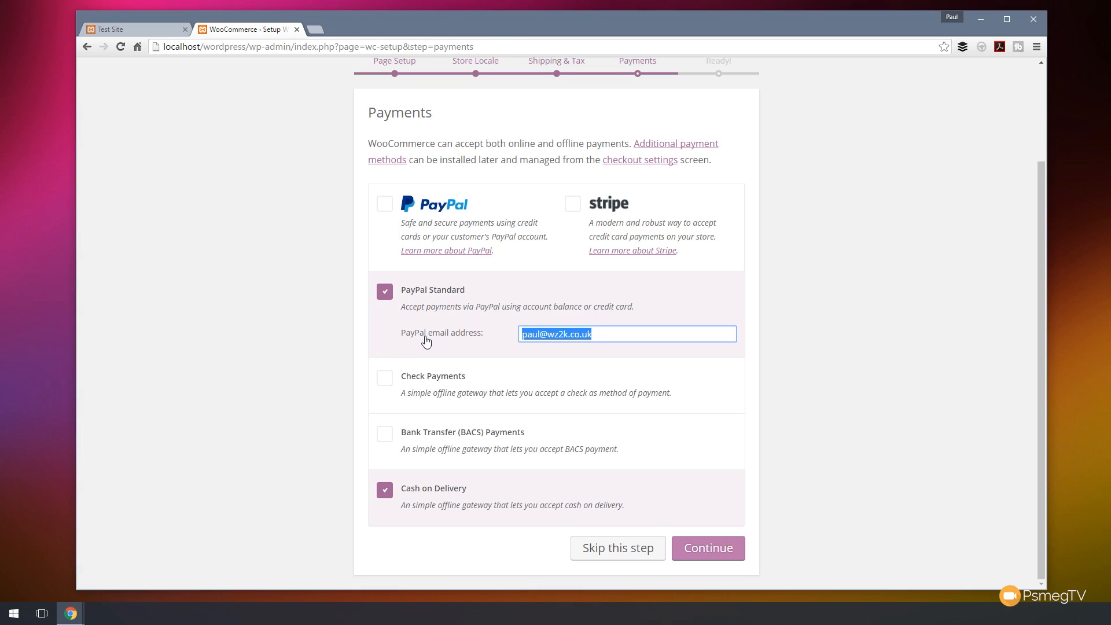
text(test@)
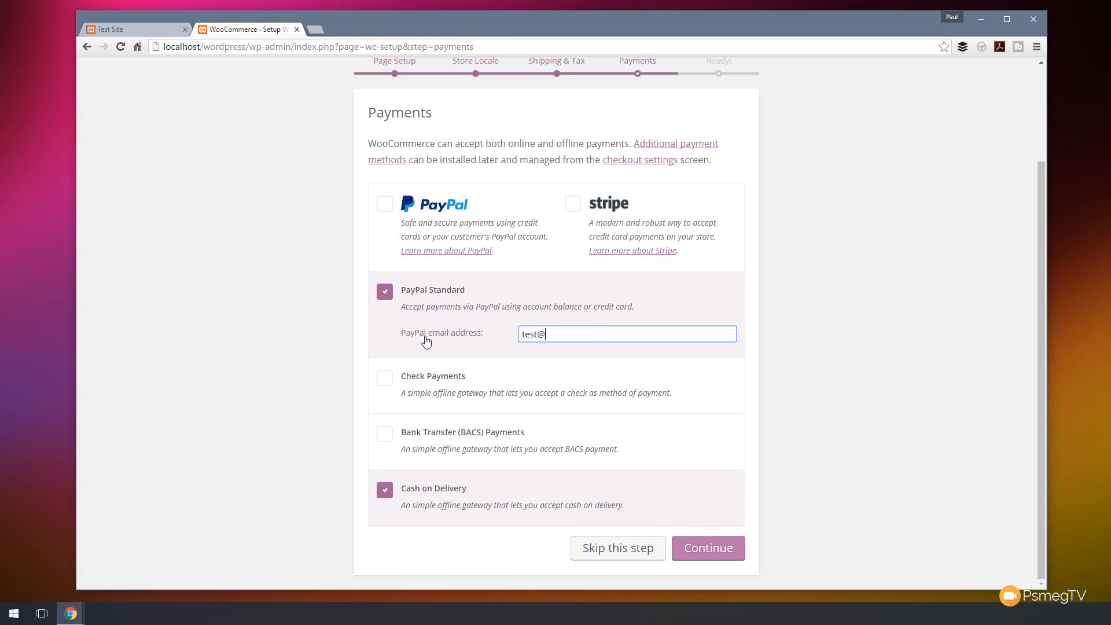
text(email.com)
click(708, 550)
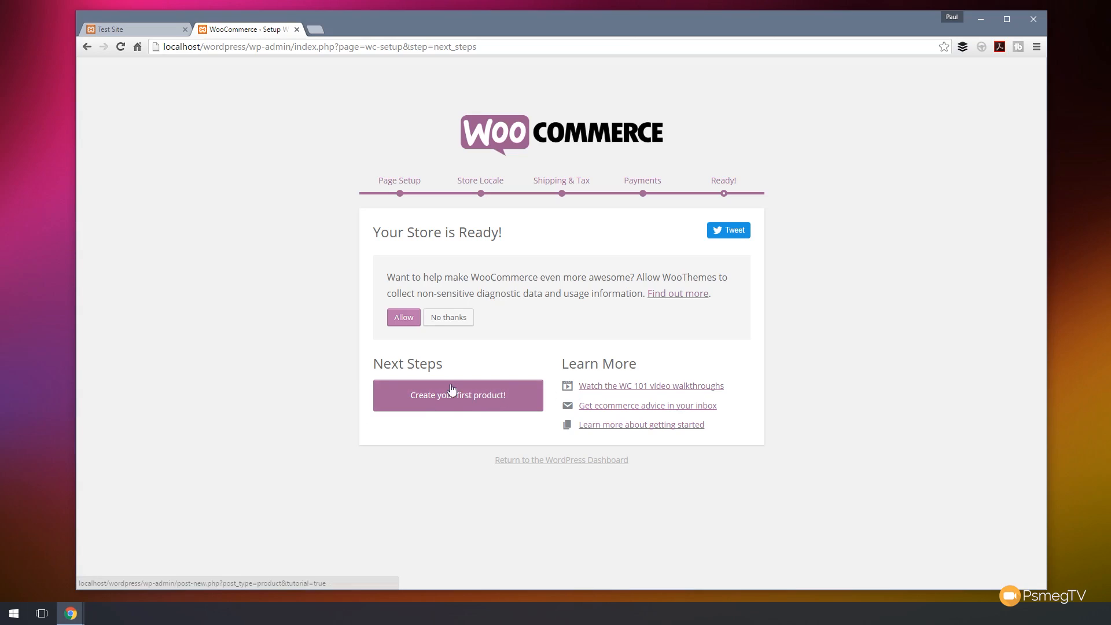
Decline usage tracking and return to the WordPress Dashboard.
click(436, 320)
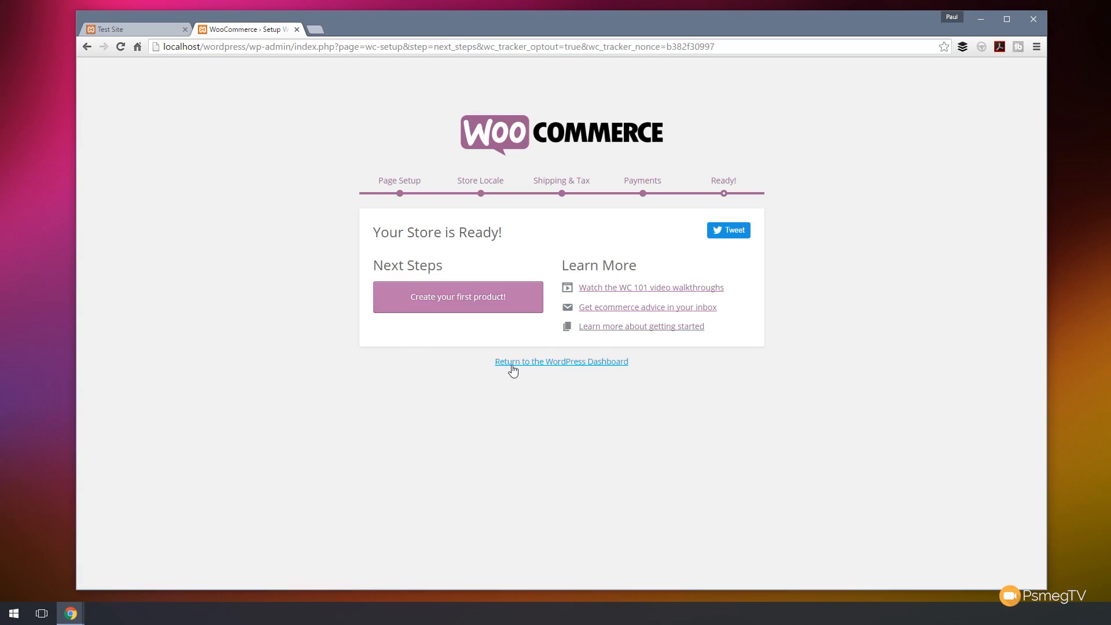
click(569, 367)
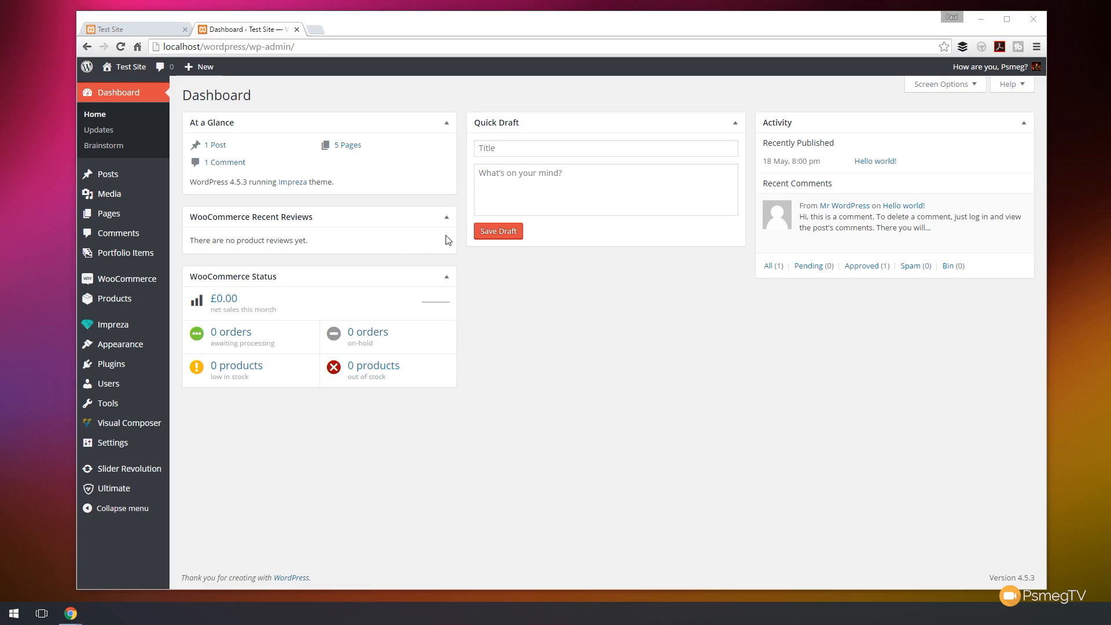
Hide the At a Glance and Activity boxes from the dashboard's screen options.
click(972, 84)
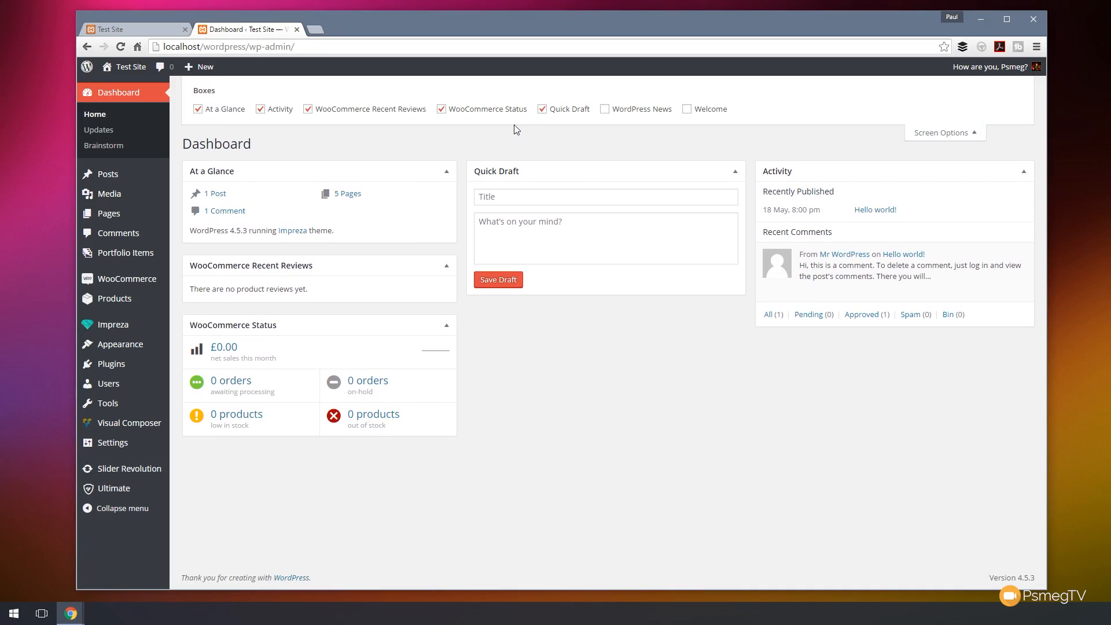
click(333, 114)
click(334, 115)
click(292, 112)
click(237, 112)
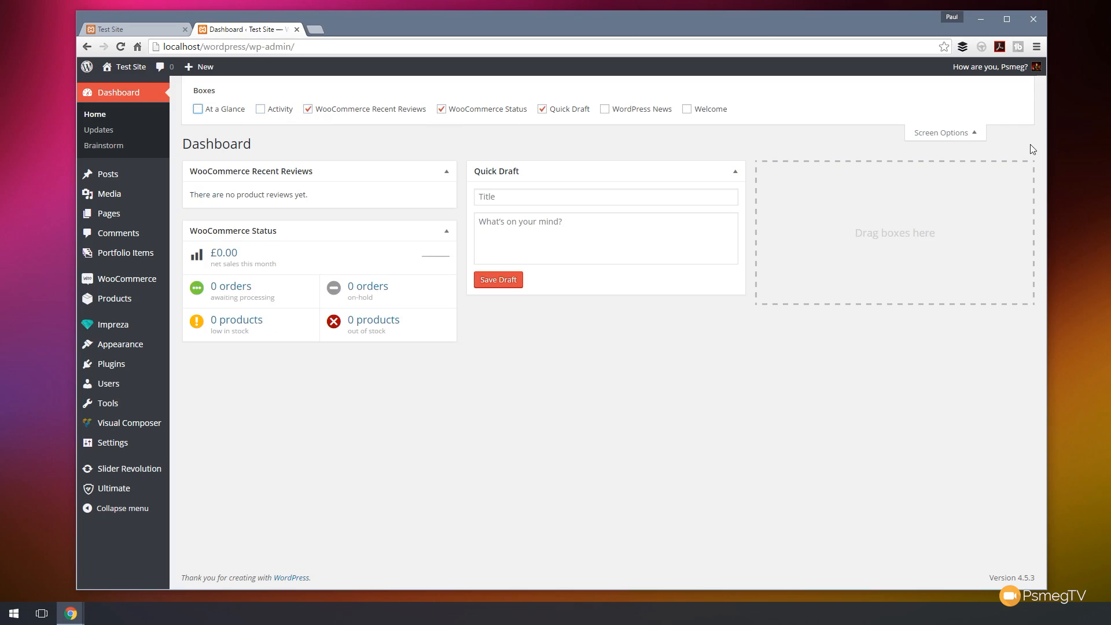
click(946, 133)
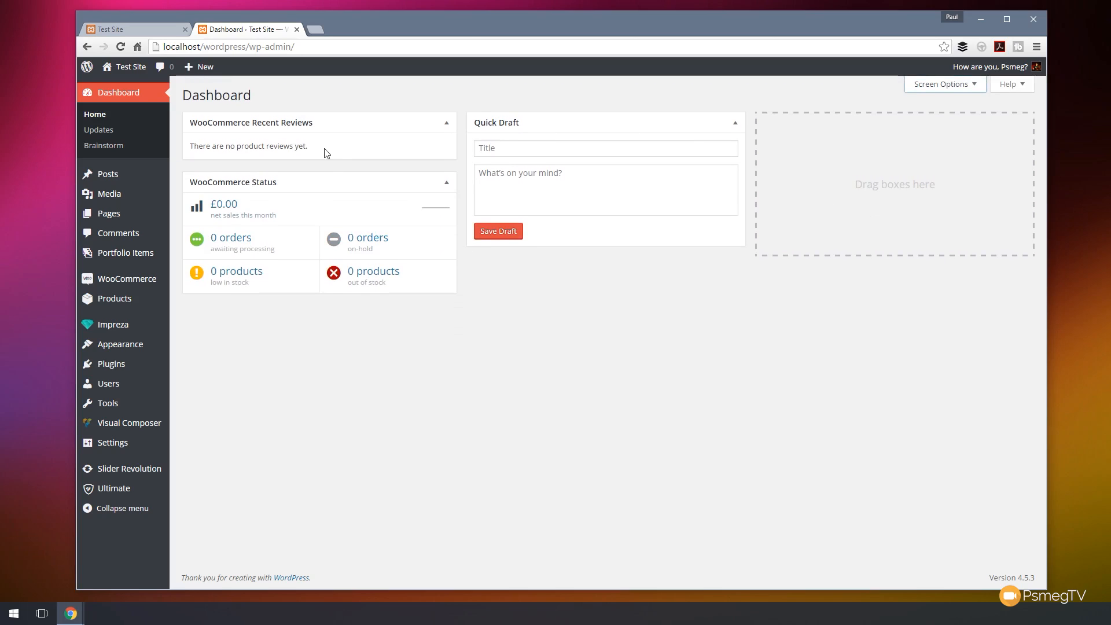
Move Quick Draft to the right column and WooCommerce Recent Reviews to the middle column.
drag(590, 125, 785, 141)
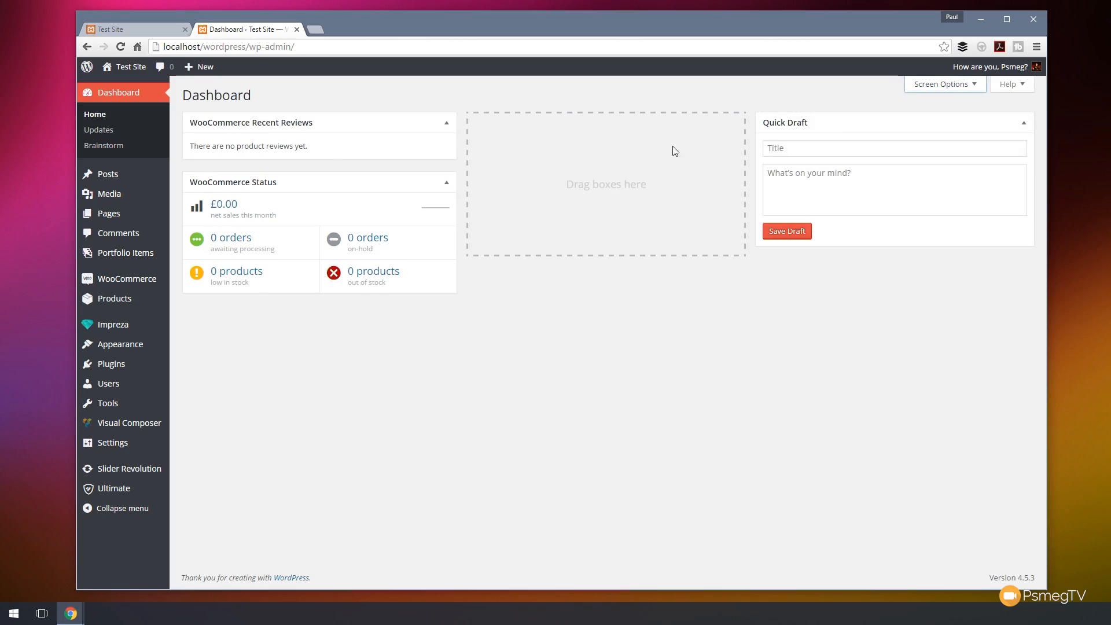
drag(341, 121, 622, 126)
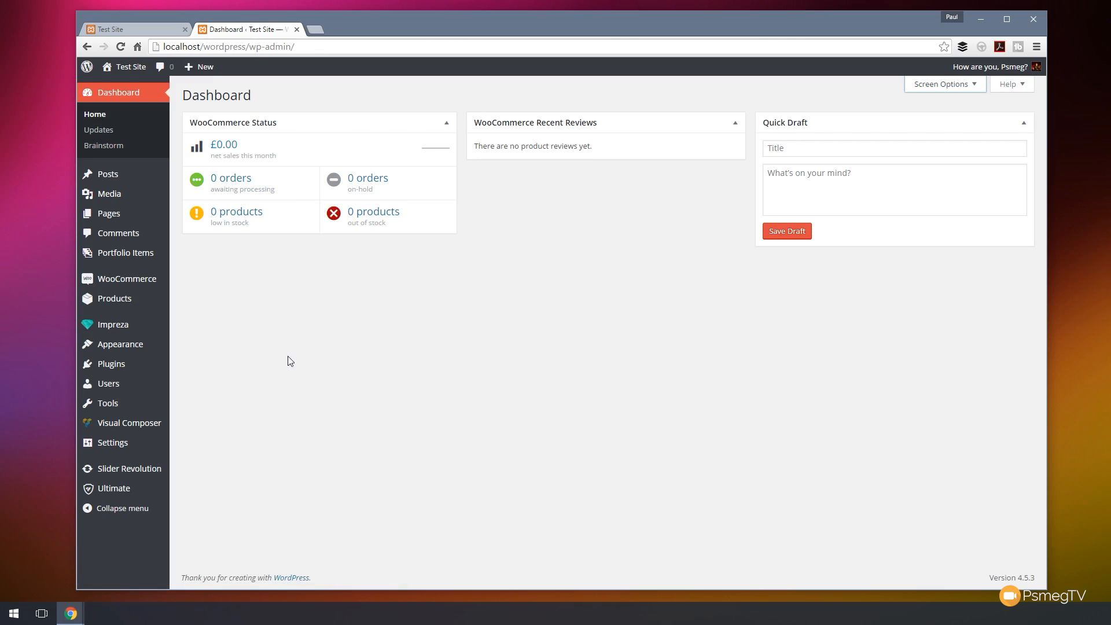
Open the Basket and Checkout pages from the pages list to examine their content.
mouse_move(141, 288)
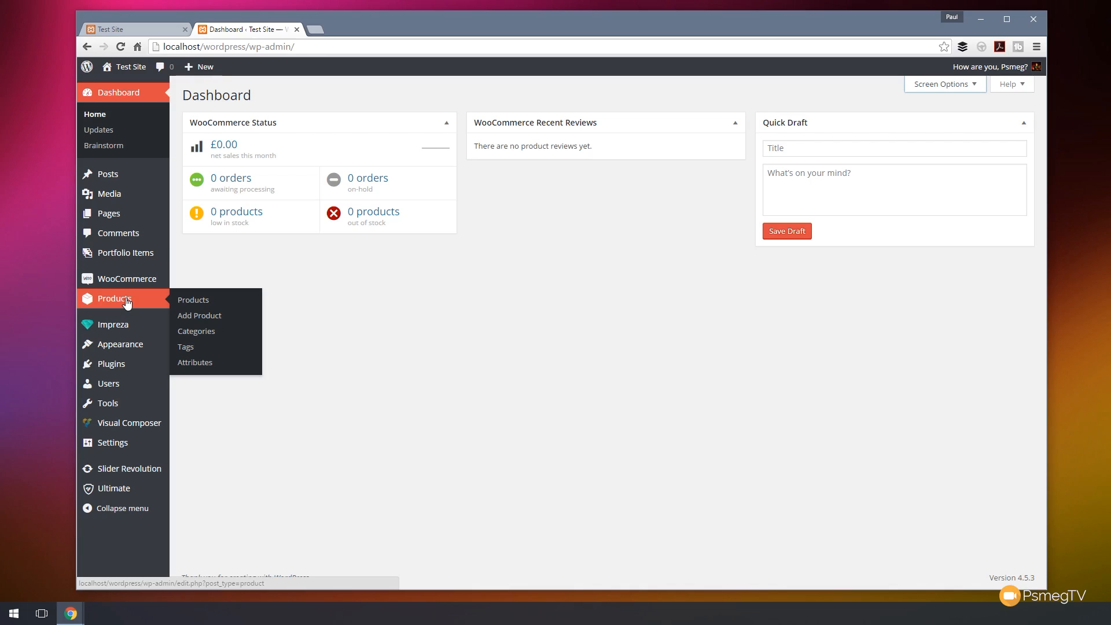
mouse_move(124, 220)
click(183, 216)
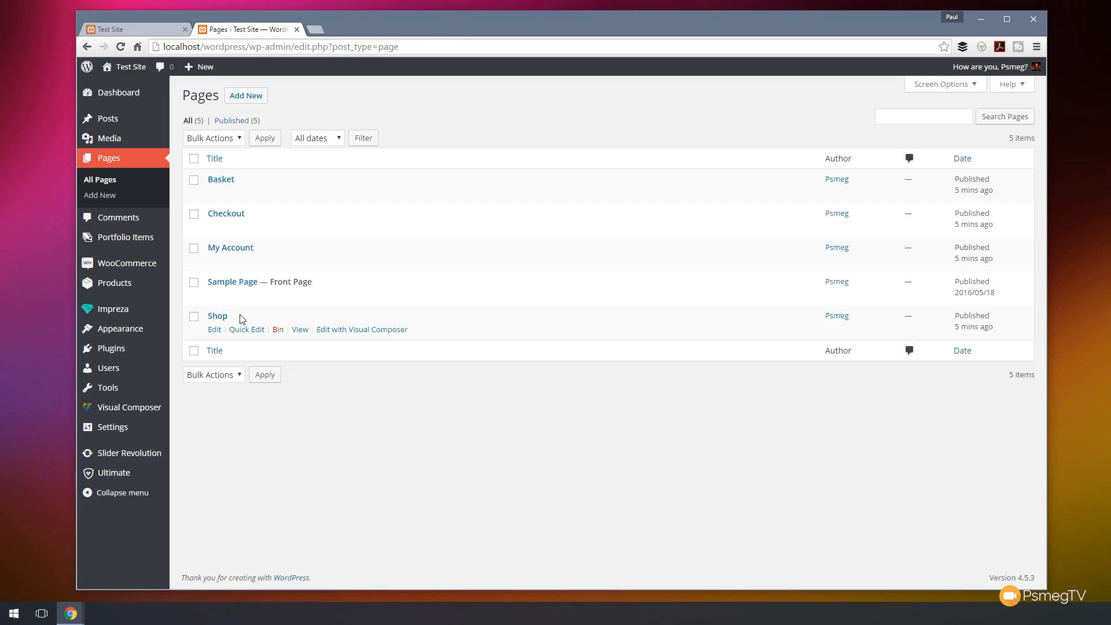
click(231, 184)
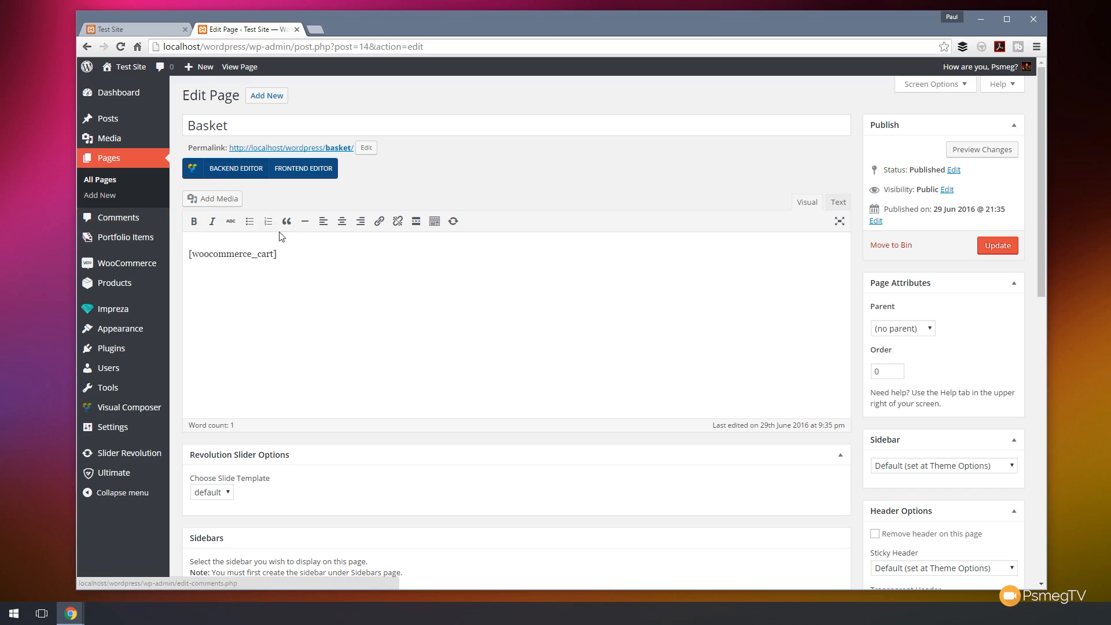
key(alt+Left)
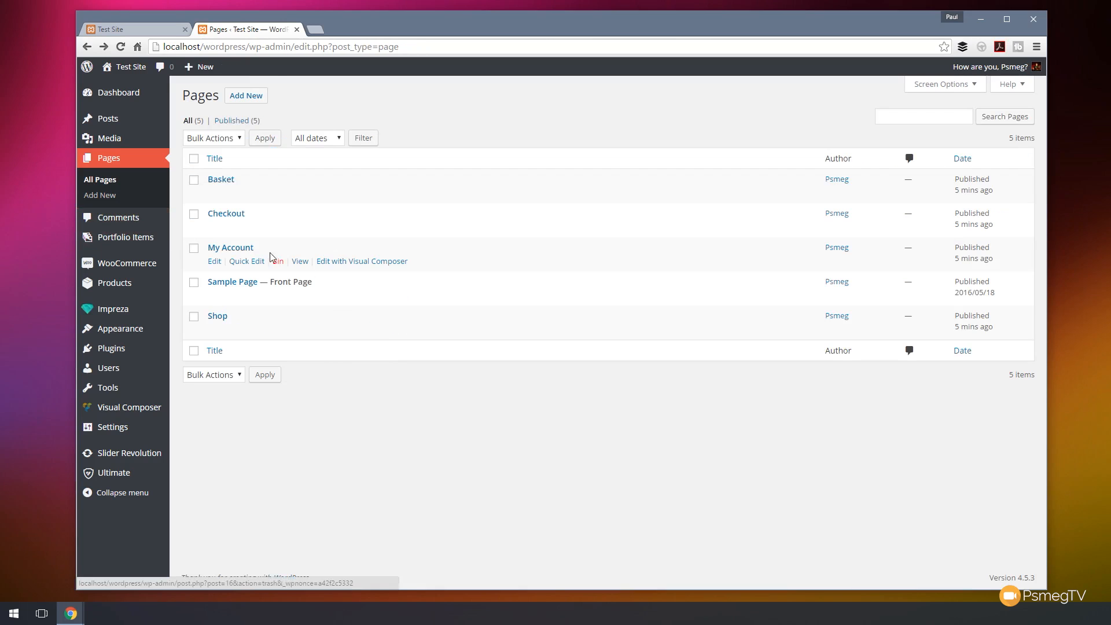
click(227, 214)
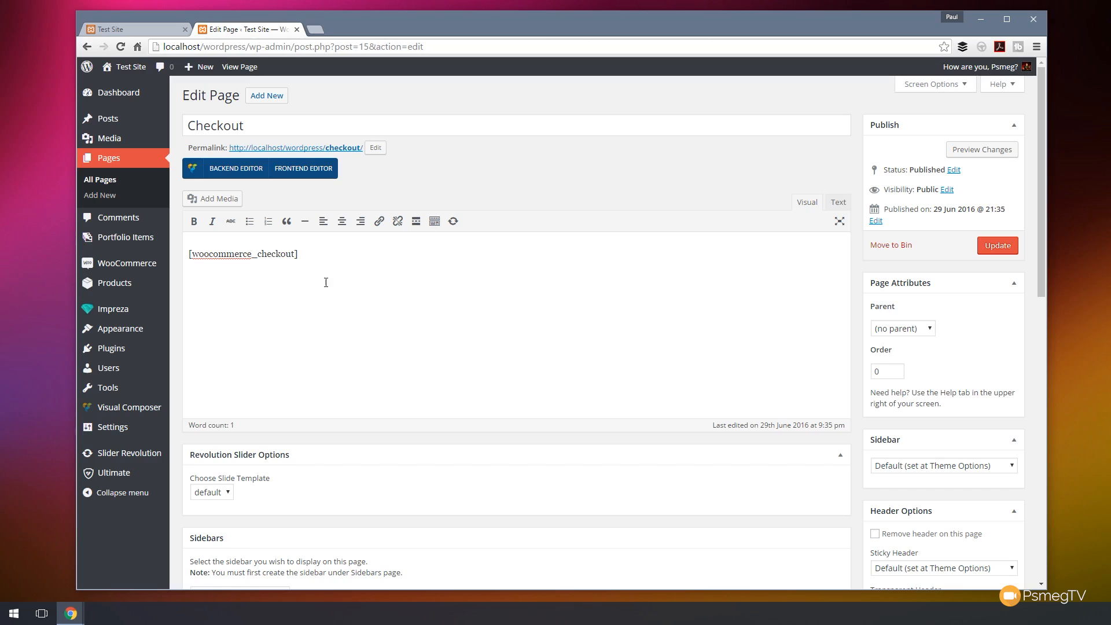
Switch the Checkout page to the backend page builder and browse its WooCommerce elements without adding any.
click(230, 177)
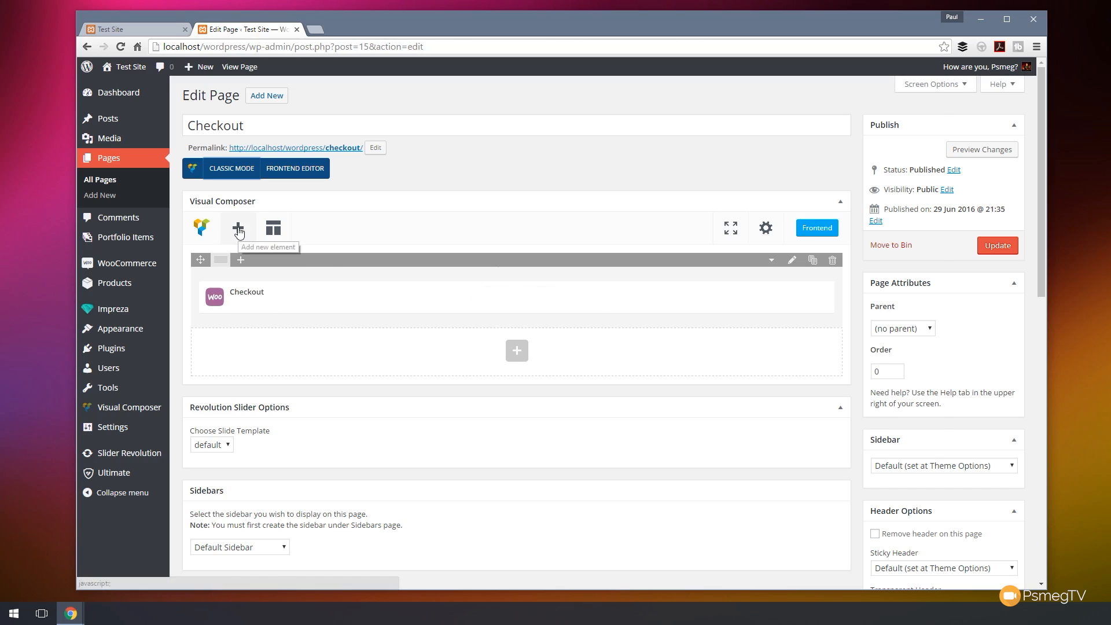
click(238, 227)
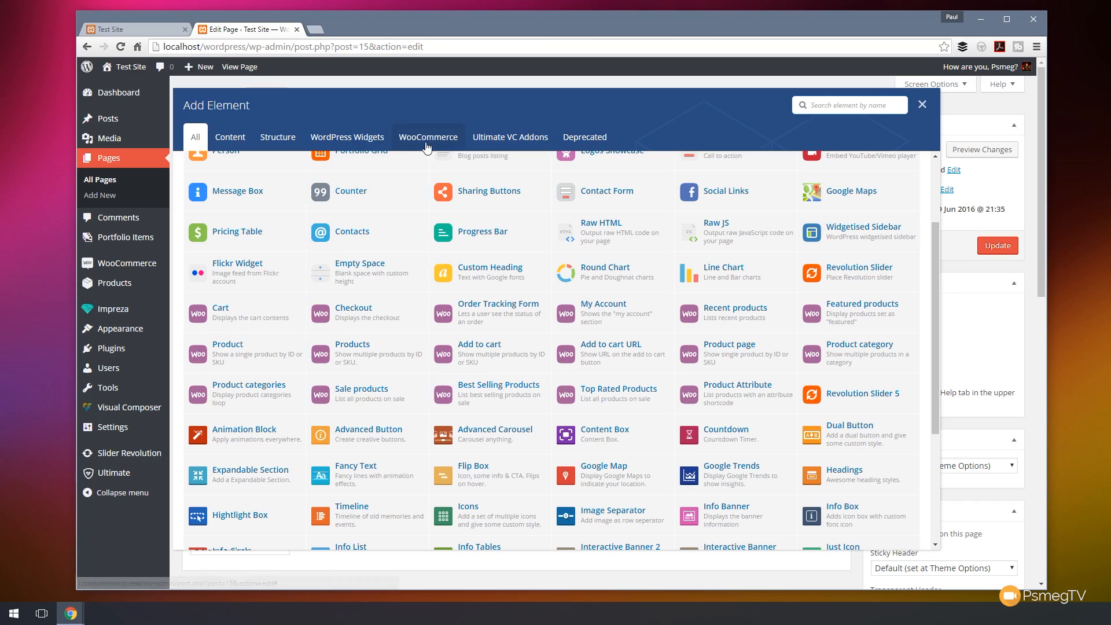
click(427, 145)
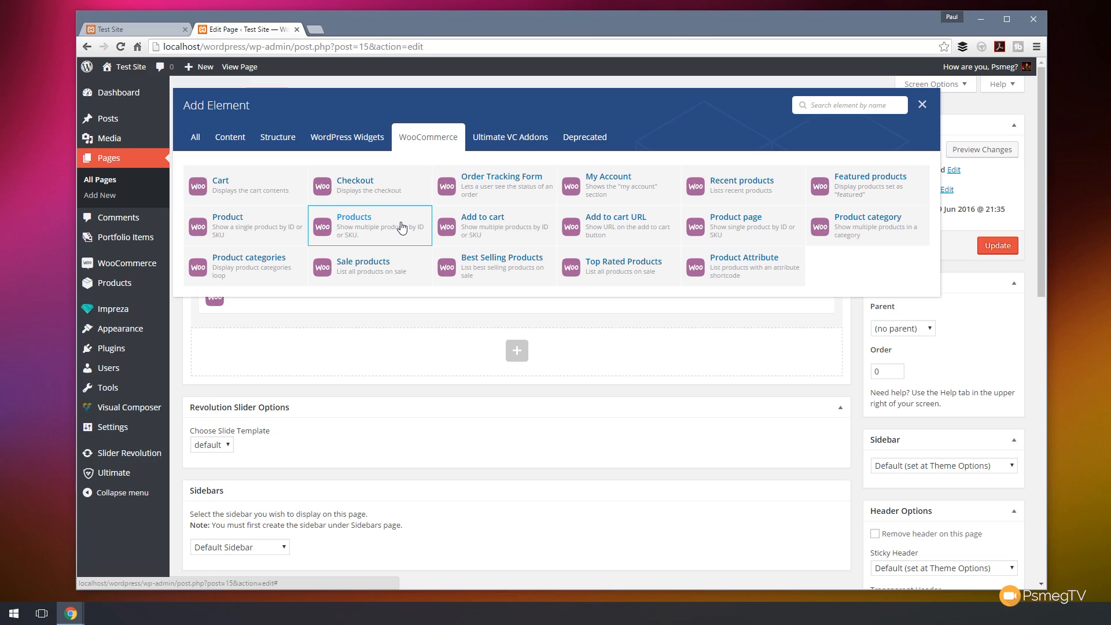
click(922, 105)
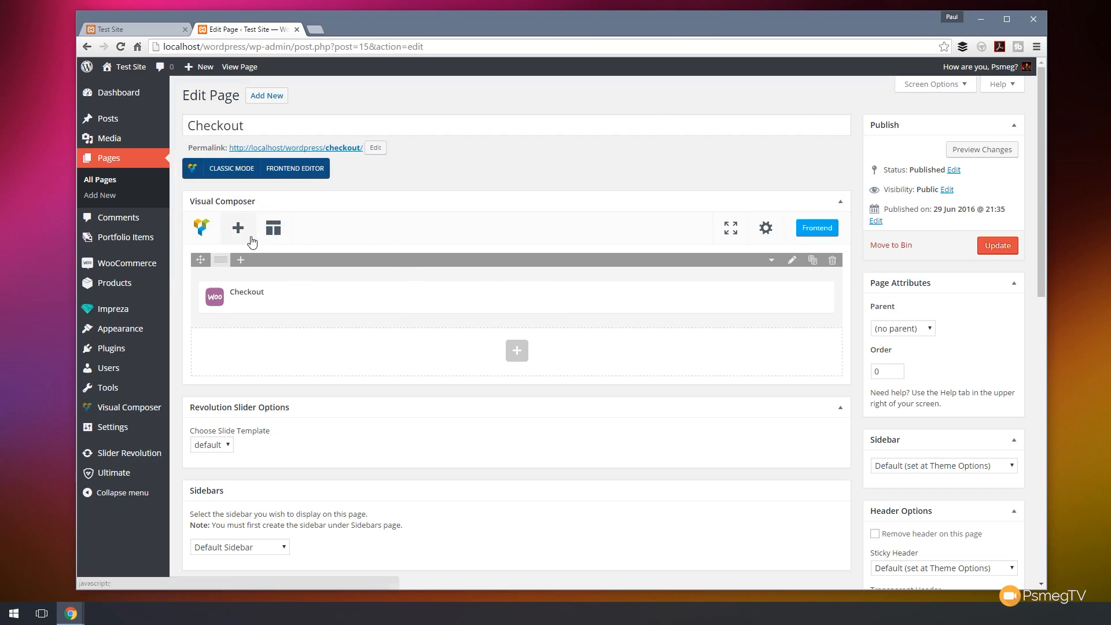
Open the WooCommerce settings and look over the general options.
mouse_move(132, 269)
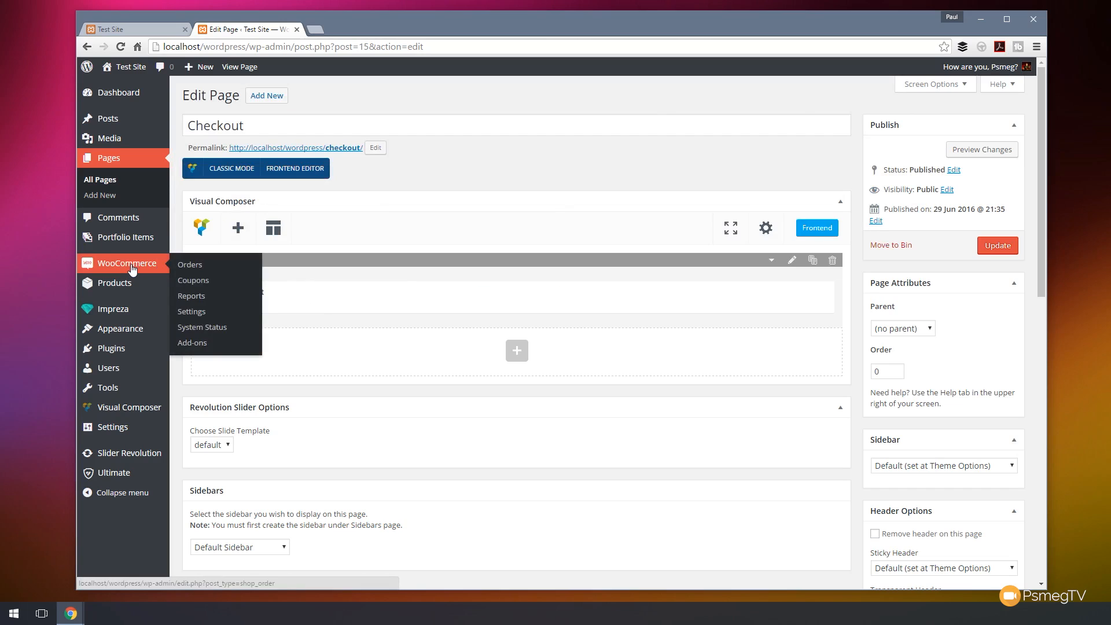
click(199, 313)
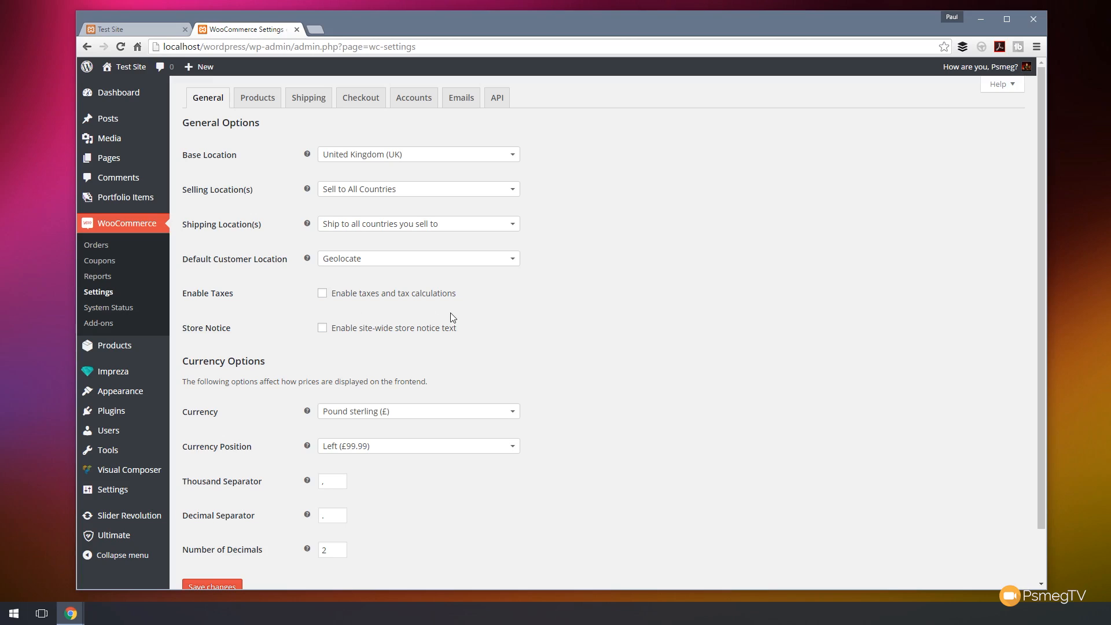
click(323, 294)
scroll(613, 286, down, 1)
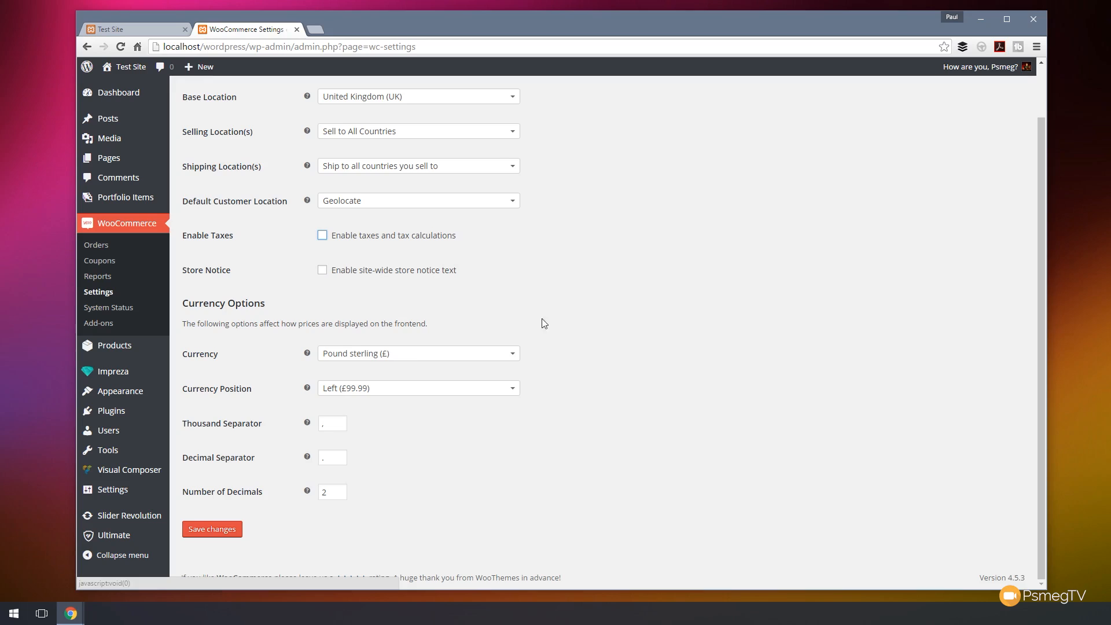
scroll(544, 323, up, 1)
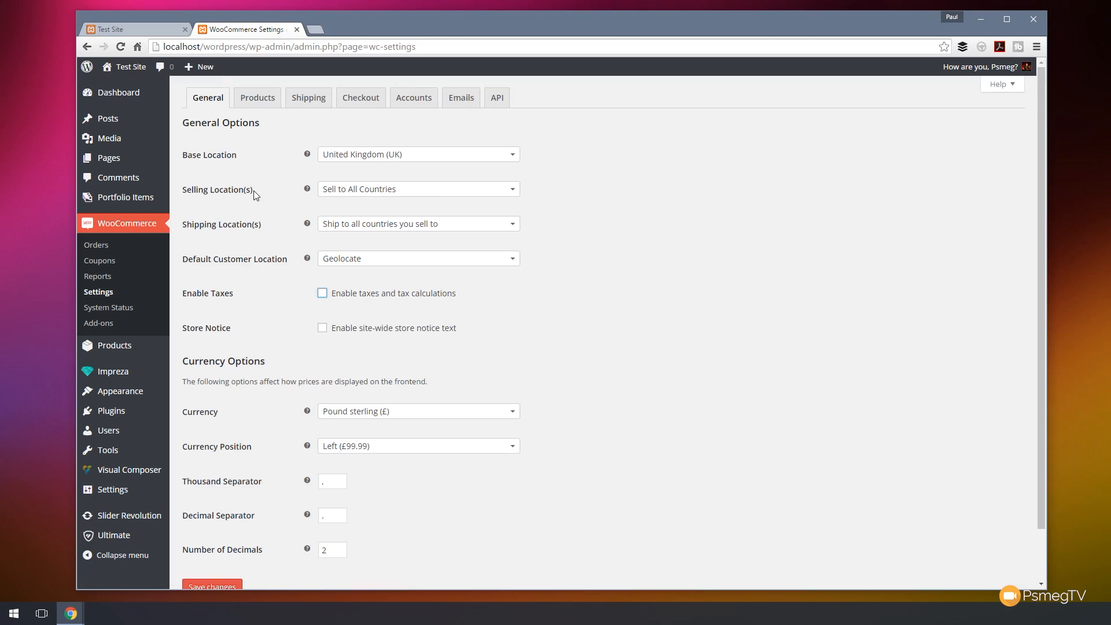
Set the selling locations to sell to specific countries: United Kingdom (UK) and Republic of Ireland.
click(513, 189)
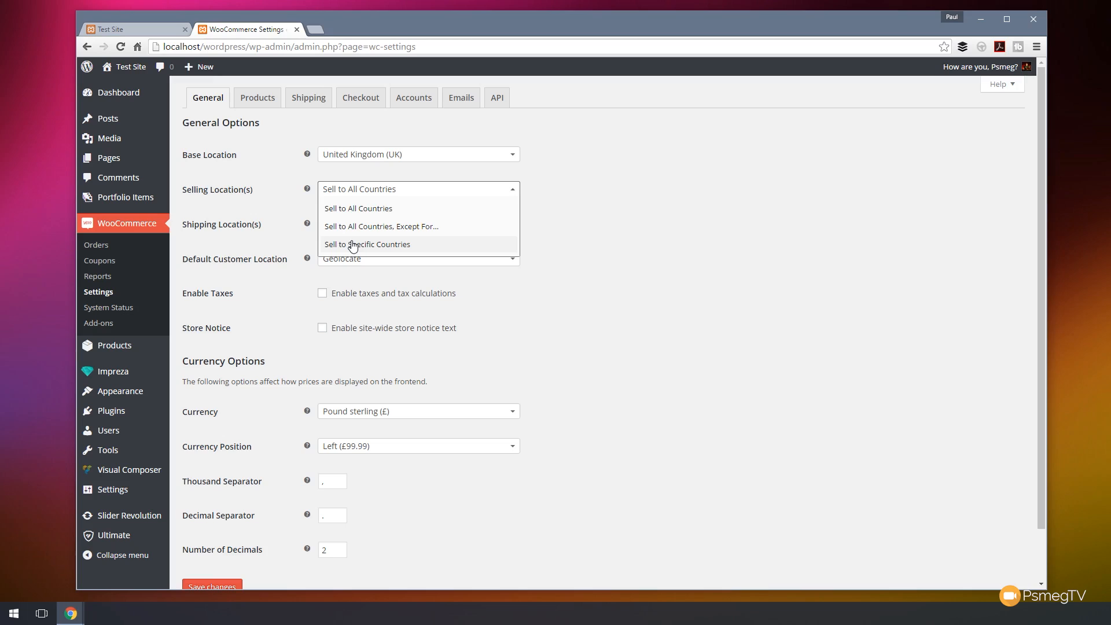
click(353, 245)
click(365, 228)
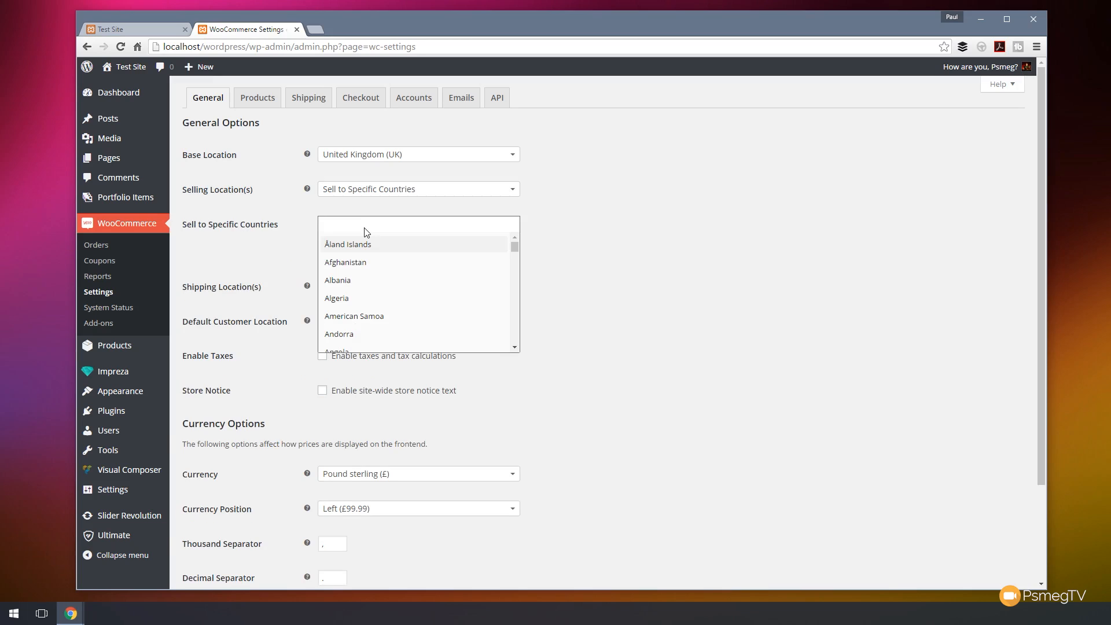
text(Unite)
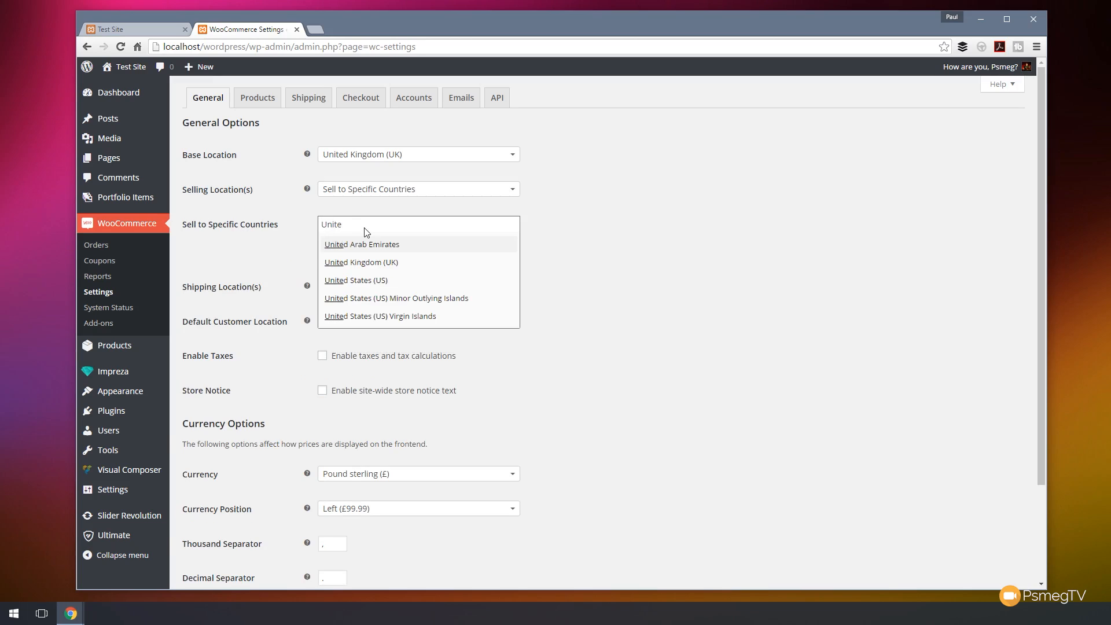
click(363, 263)
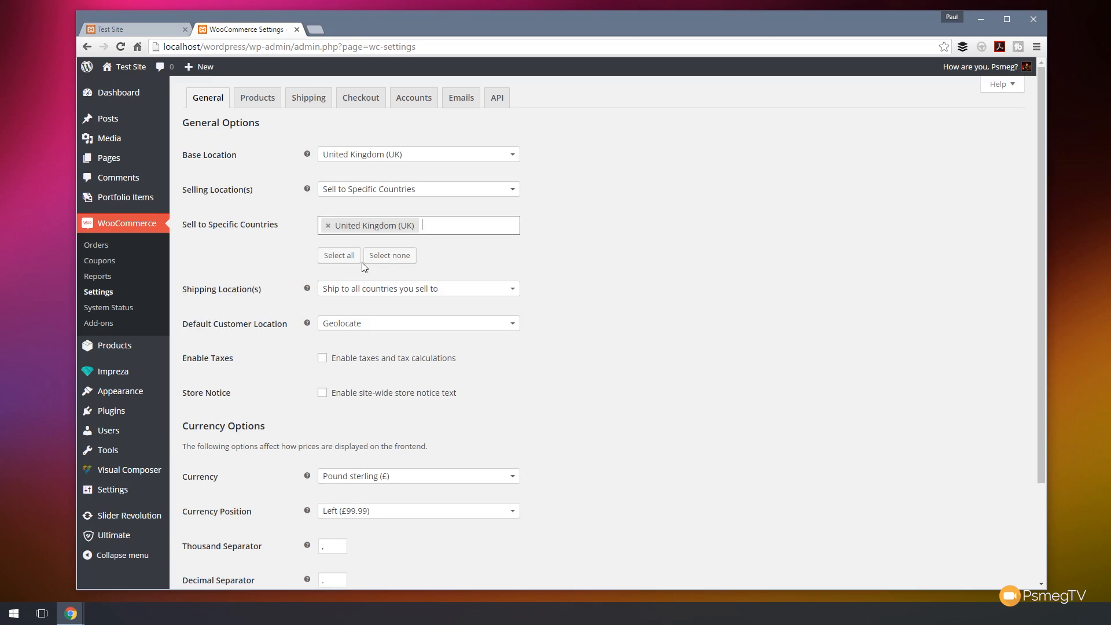
text(irel)
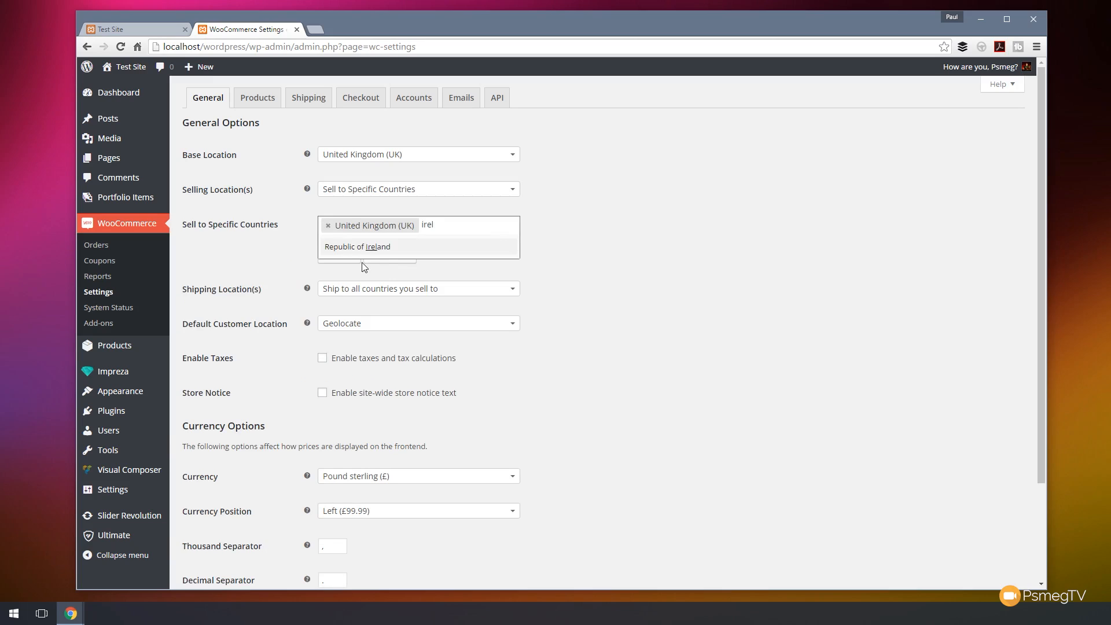
click(364, 247)
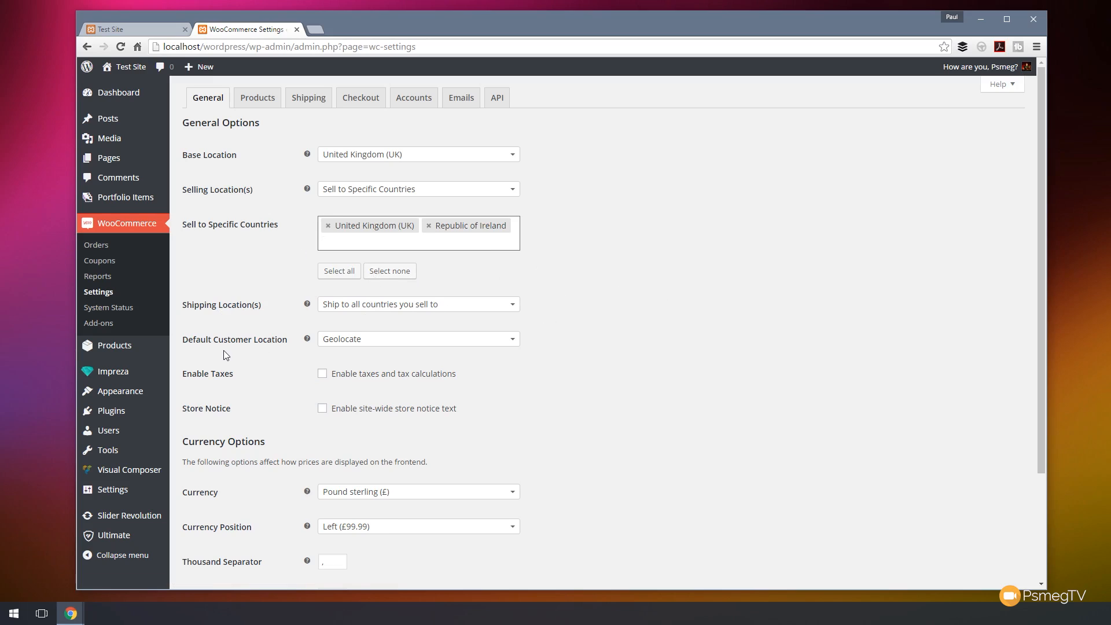
Save the general settings changes.
click(364, 346)
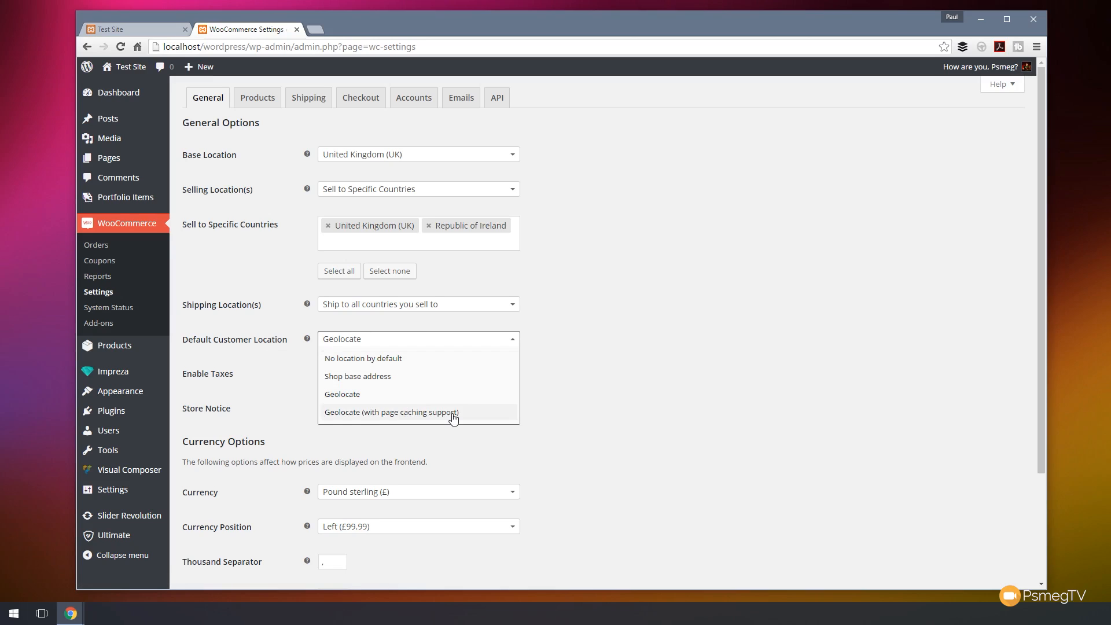
click(612, 375)
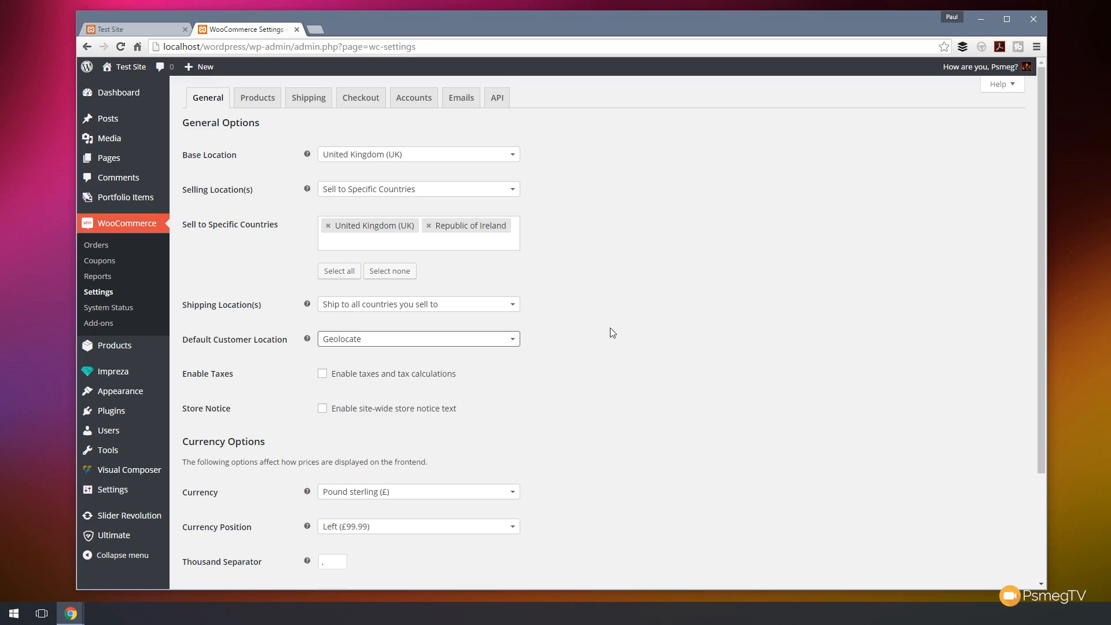
scroll(609, 331, down, 3)
click(191, 530)
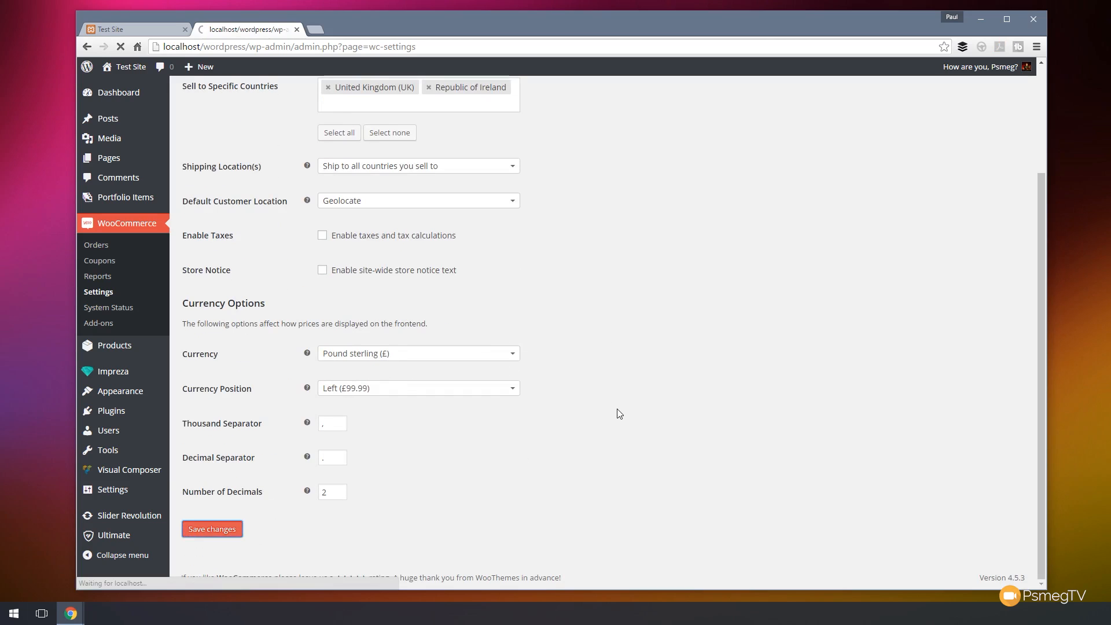
Open the product settings and review the measurement units.
click(256, 97)
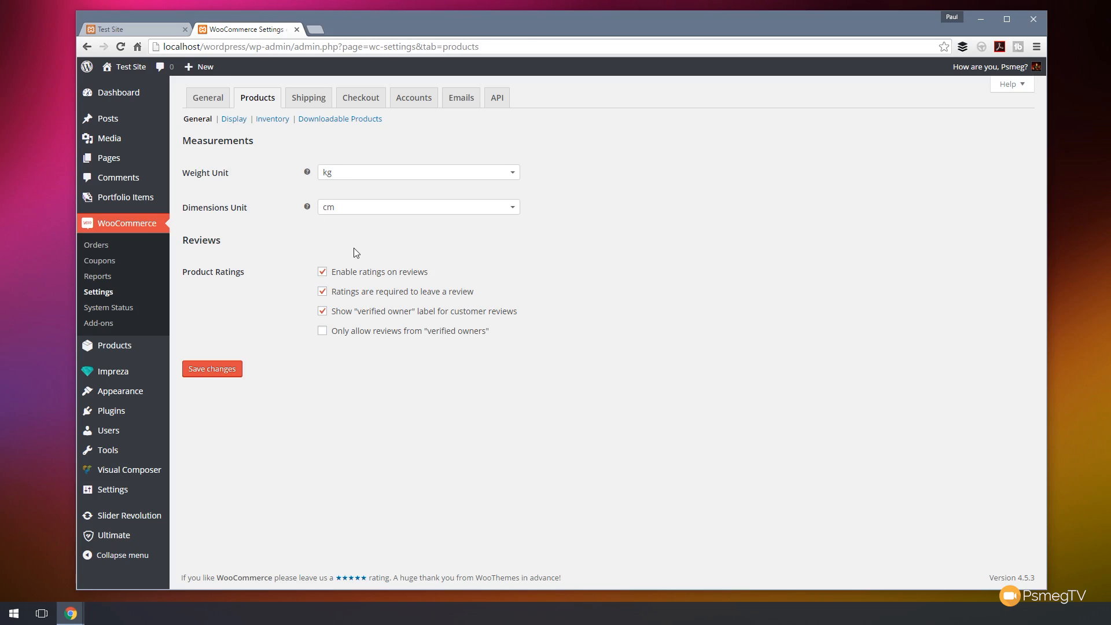
click(370, 213)
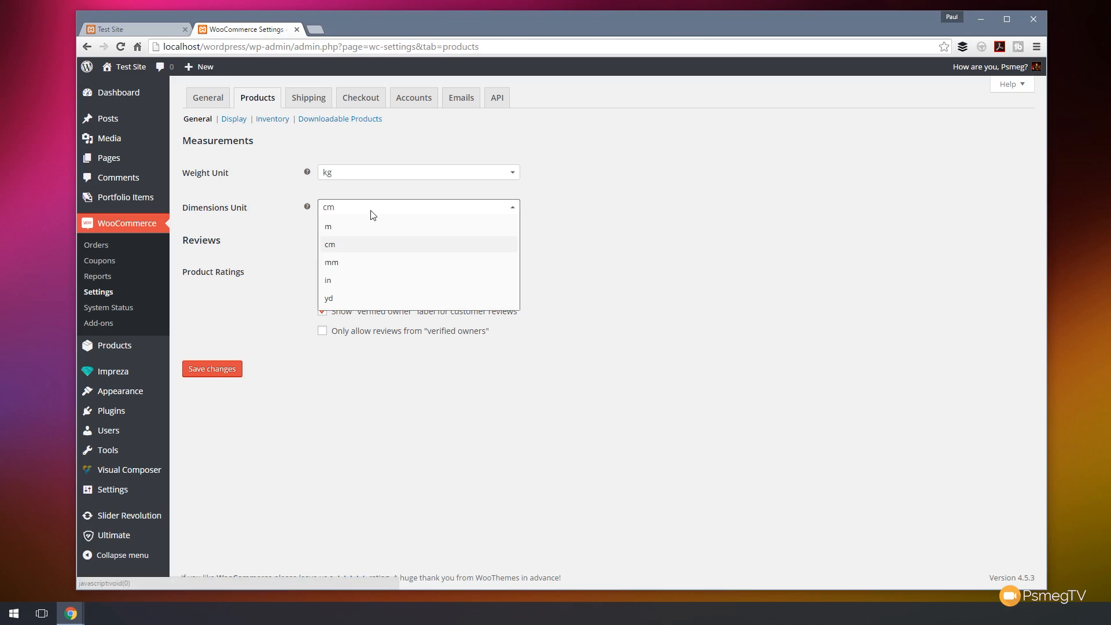
click(596, 238)
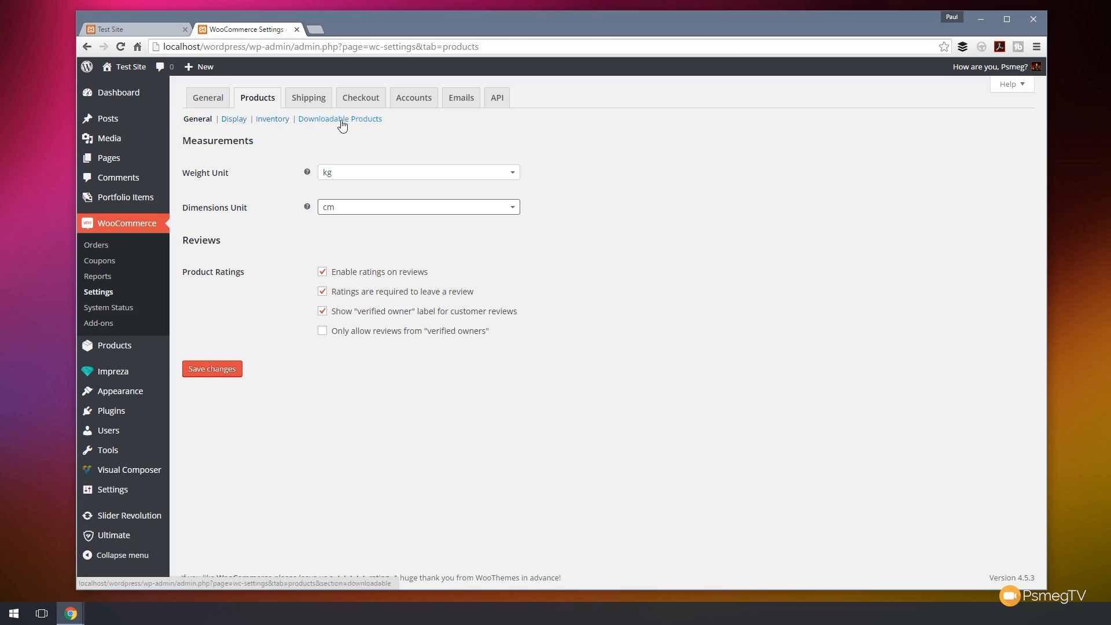
Examine the product display settings for shop pages and product images.
click(236, 119)
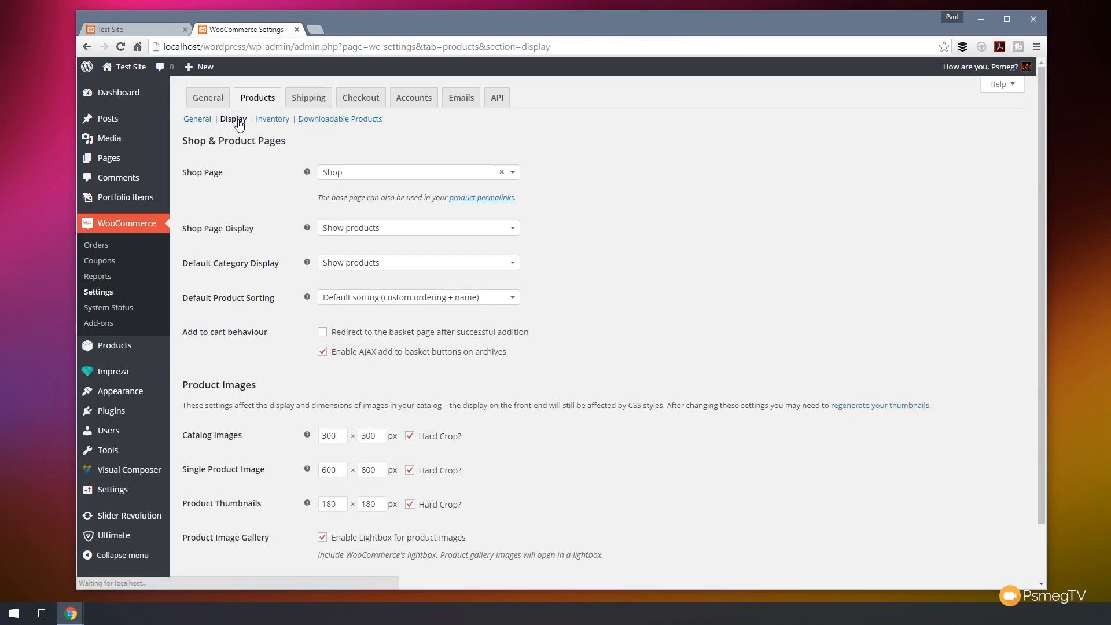
scroll(678, 265, down, 1)
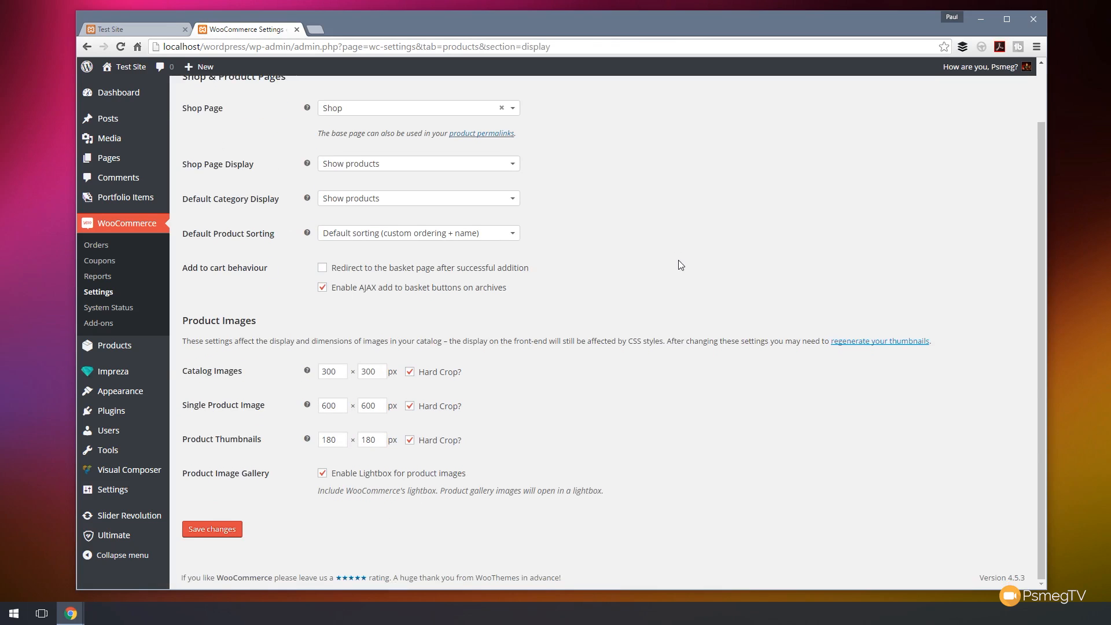
scroll(680, 267, up, 1)
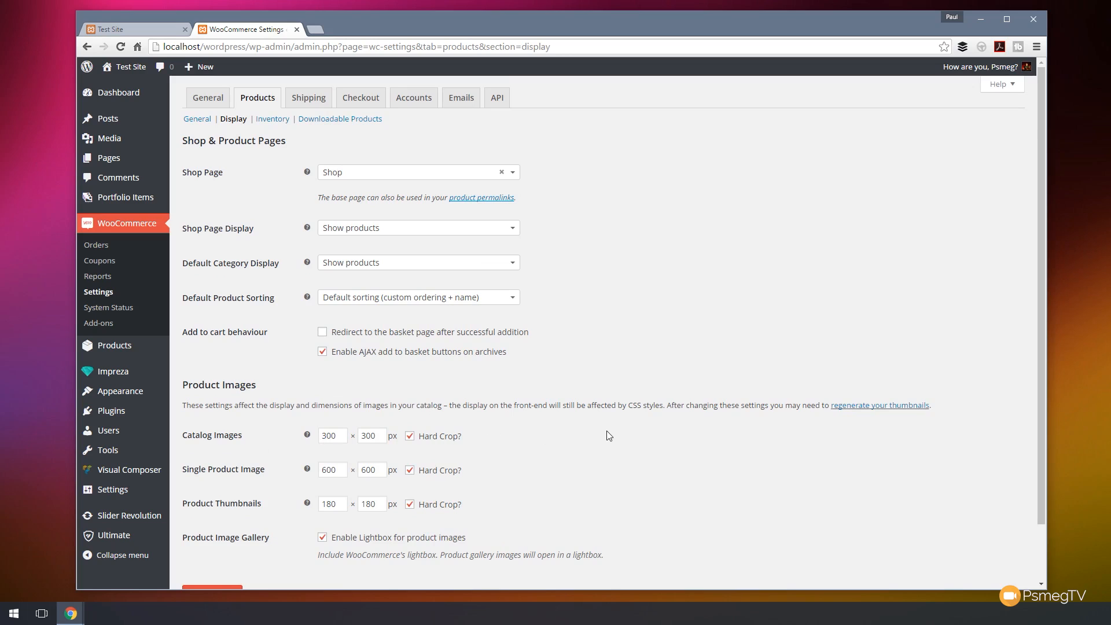
scroll(595, 429, down, 1)
scroll(557, 450, up, 1)
scroll(550, 455, down, 1)
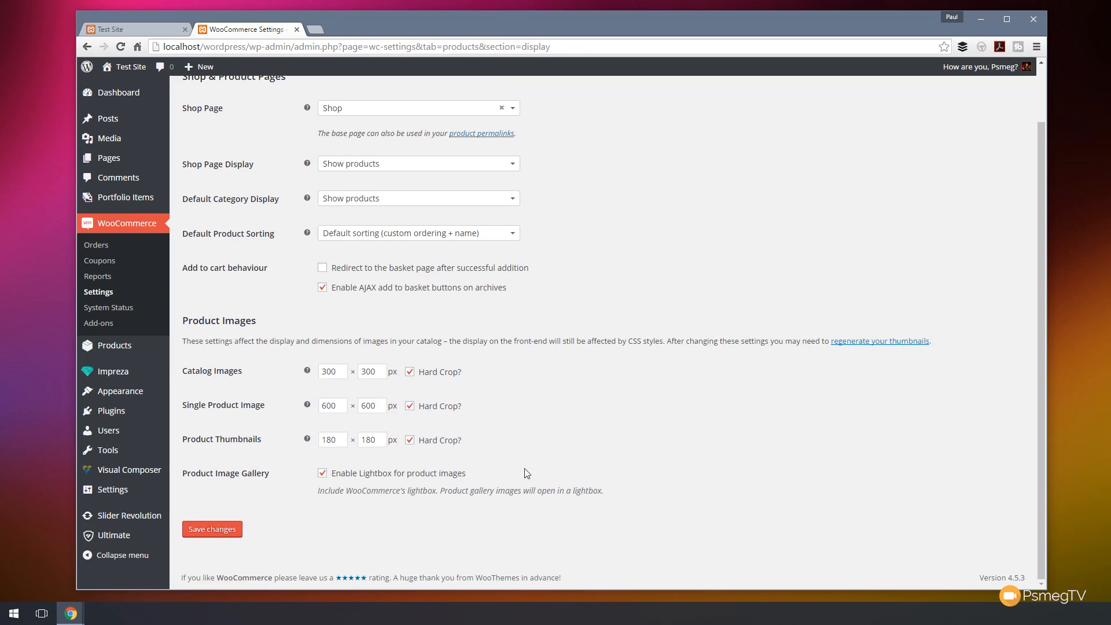
scroll(636, 454, up, 1)
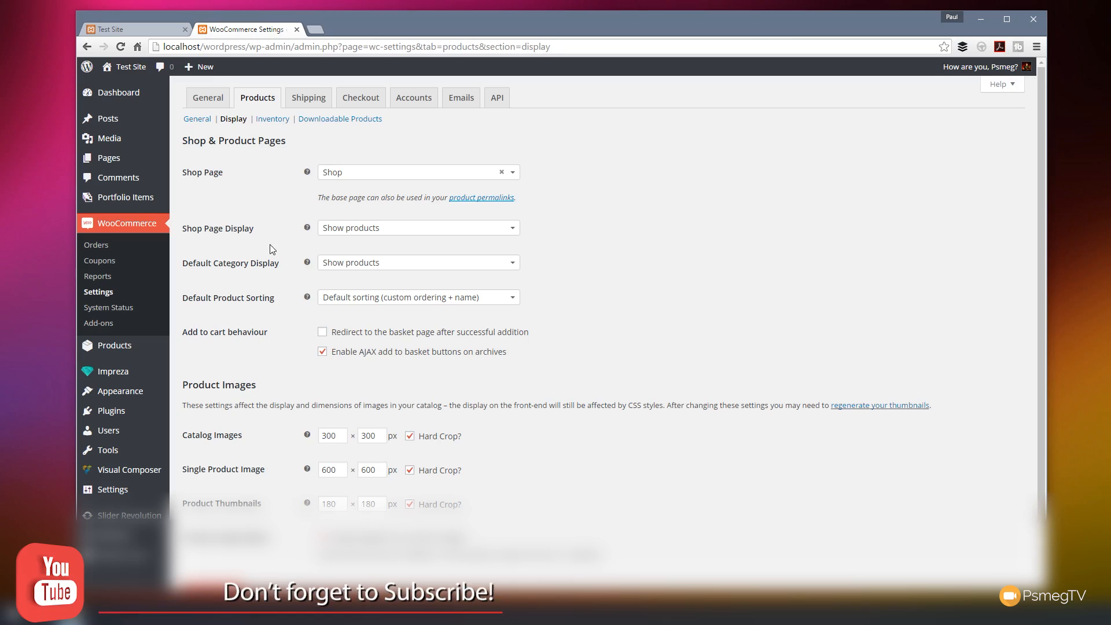
Review the inventory and downloadable products sections of the product settings.
click(273, 120)
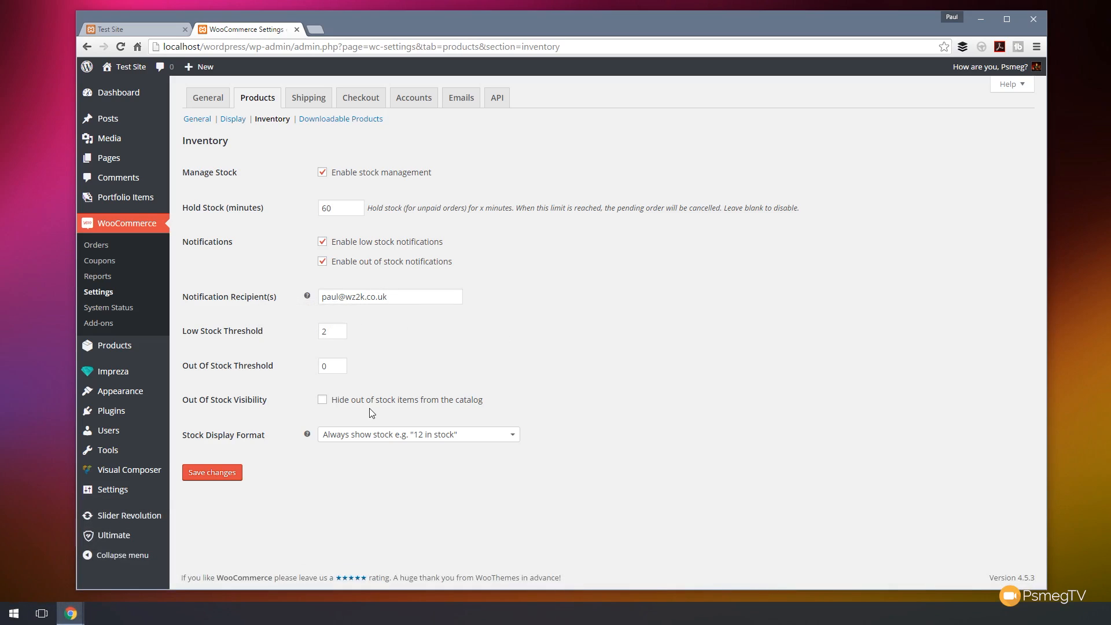
click(361, 120)
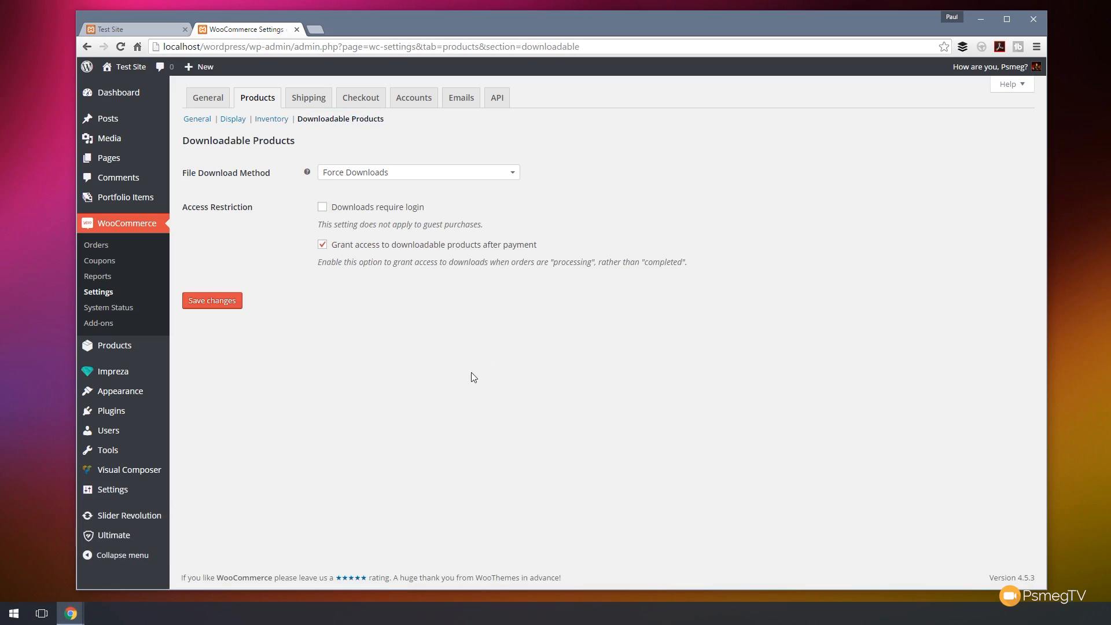
click(385, 176)
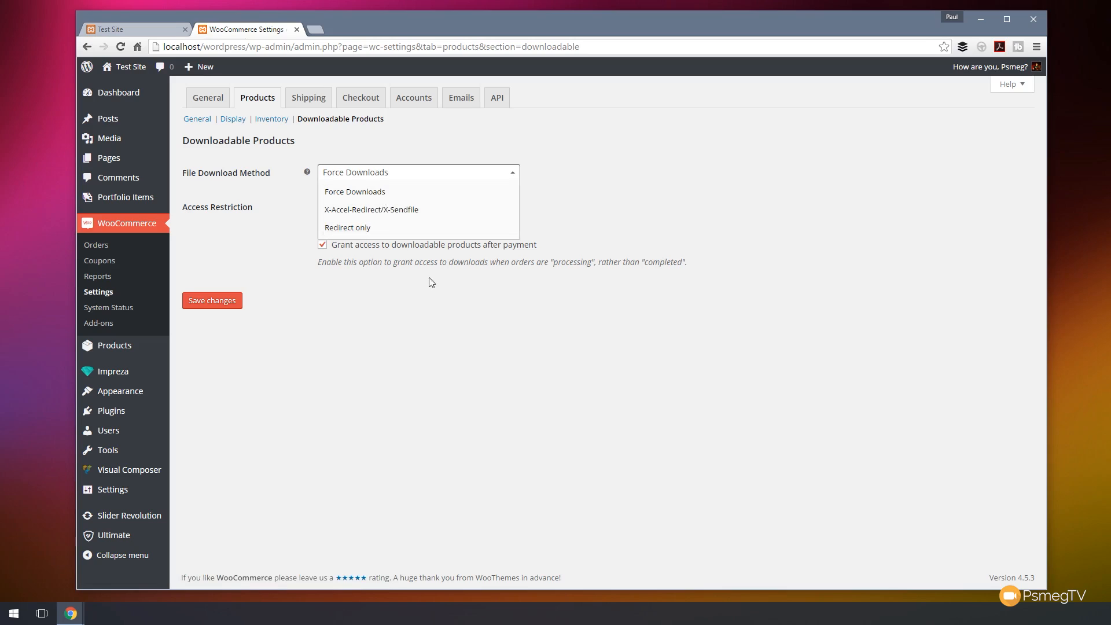
click(422, 336)
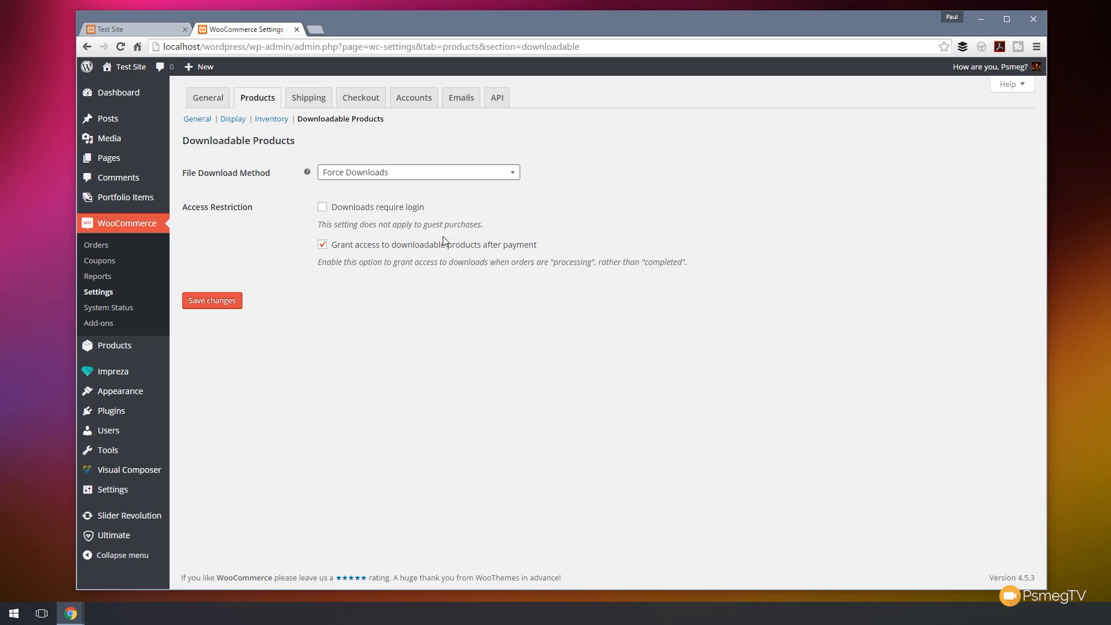
Open the shipping settings and examine the shipping zones section.
click(318, 102)
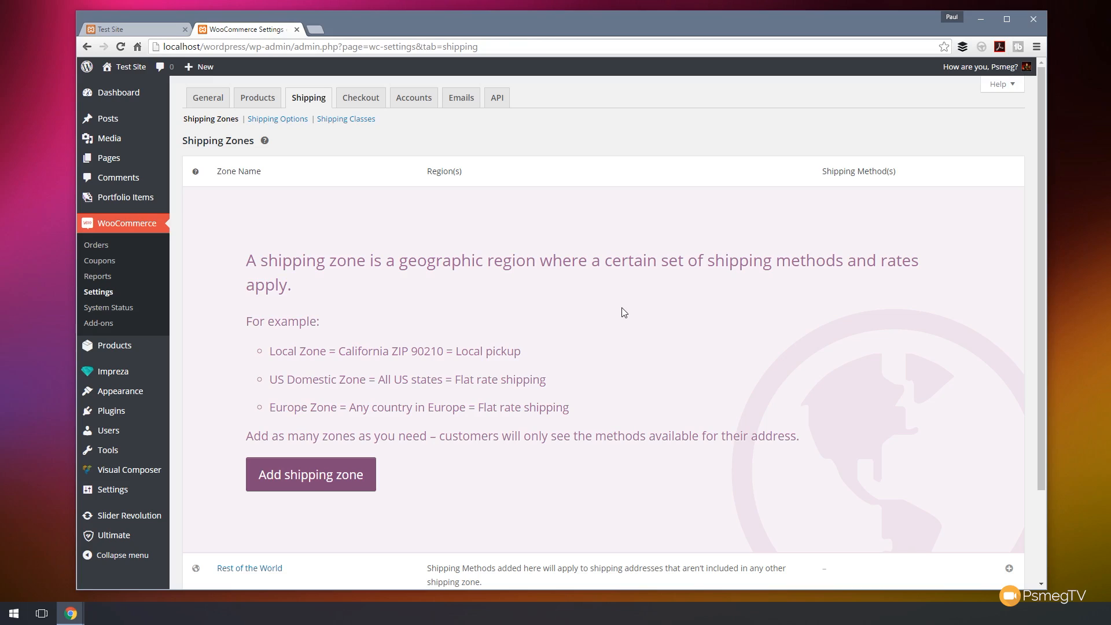
scroll(621, 307, down, 2)
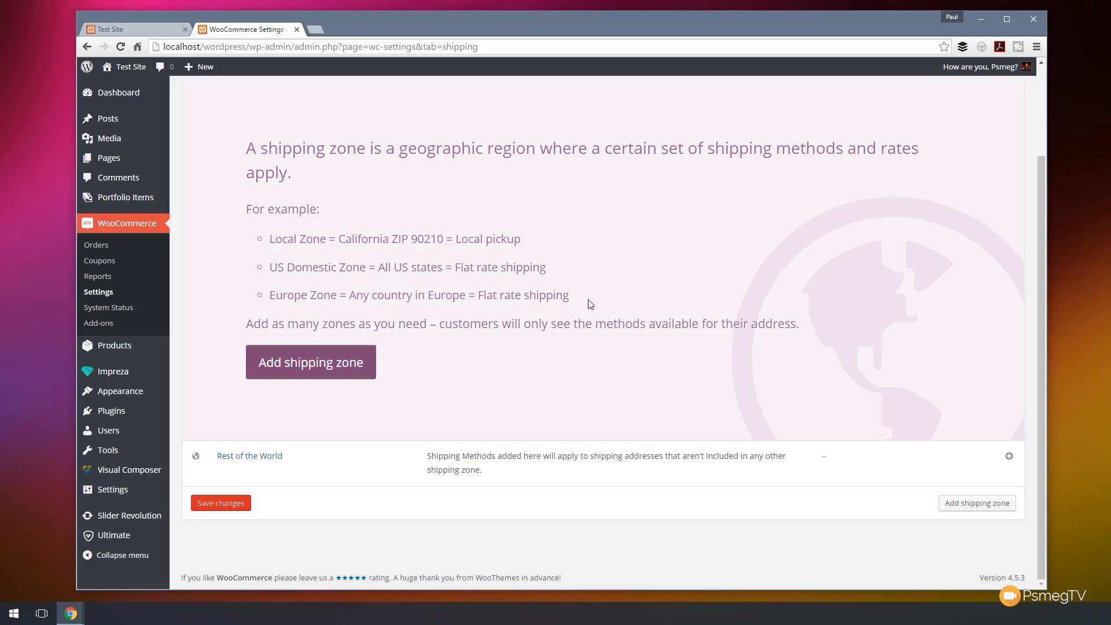
scroll(588, 299, up, 2)
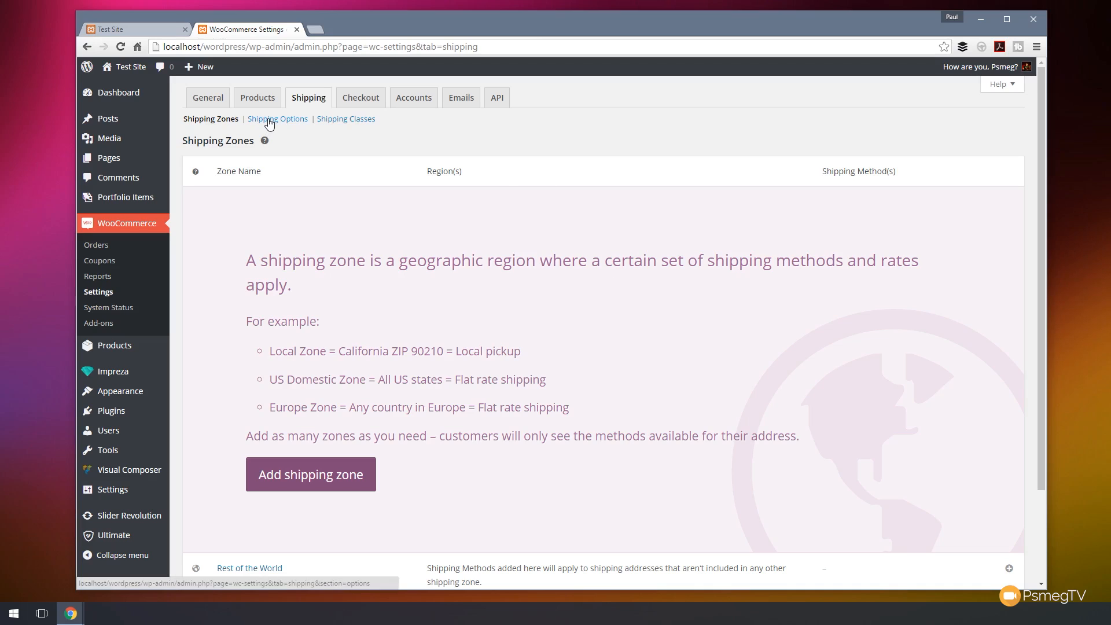
Open the checkout settings and look through the checkout pages, endpoints and payment gateways.
click(364, 104)
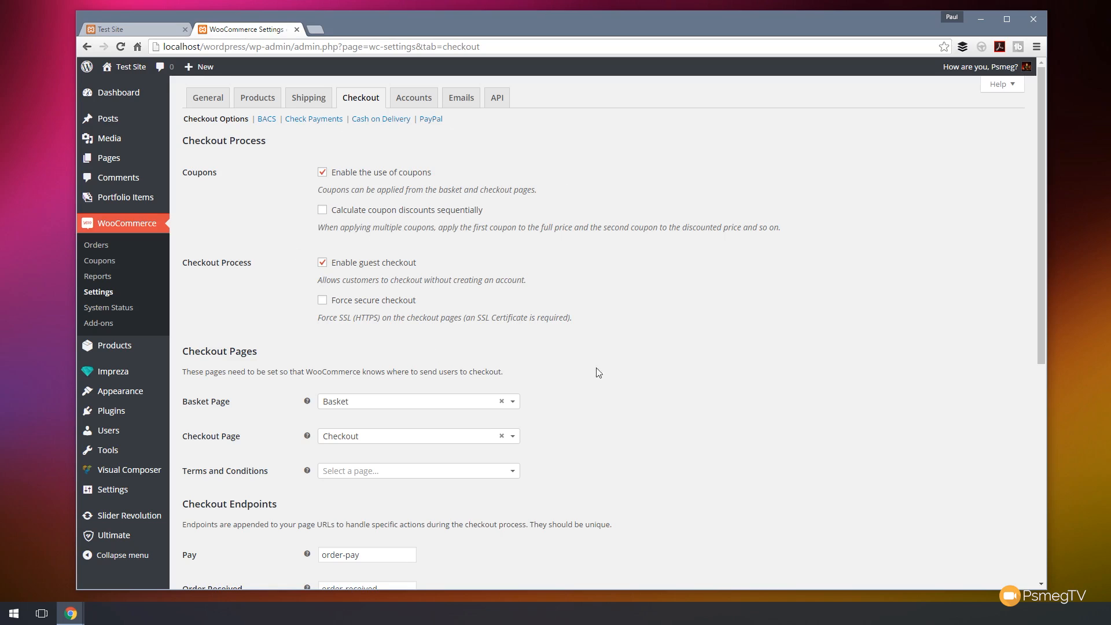
scroll(658, 373, down, 4)
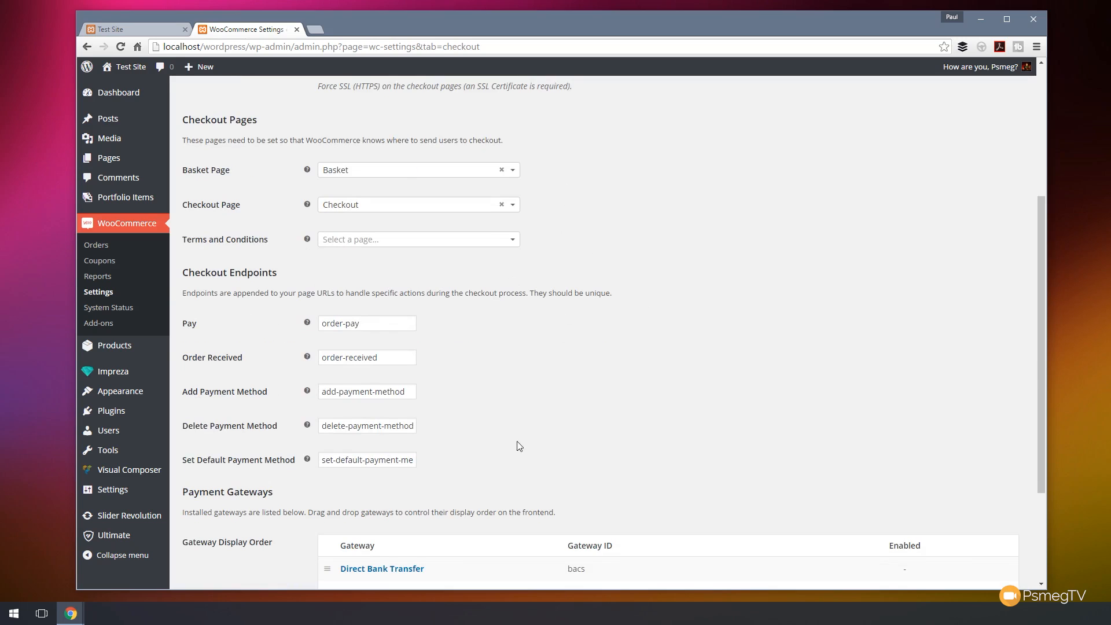
scroll(585, 400, down, 3)
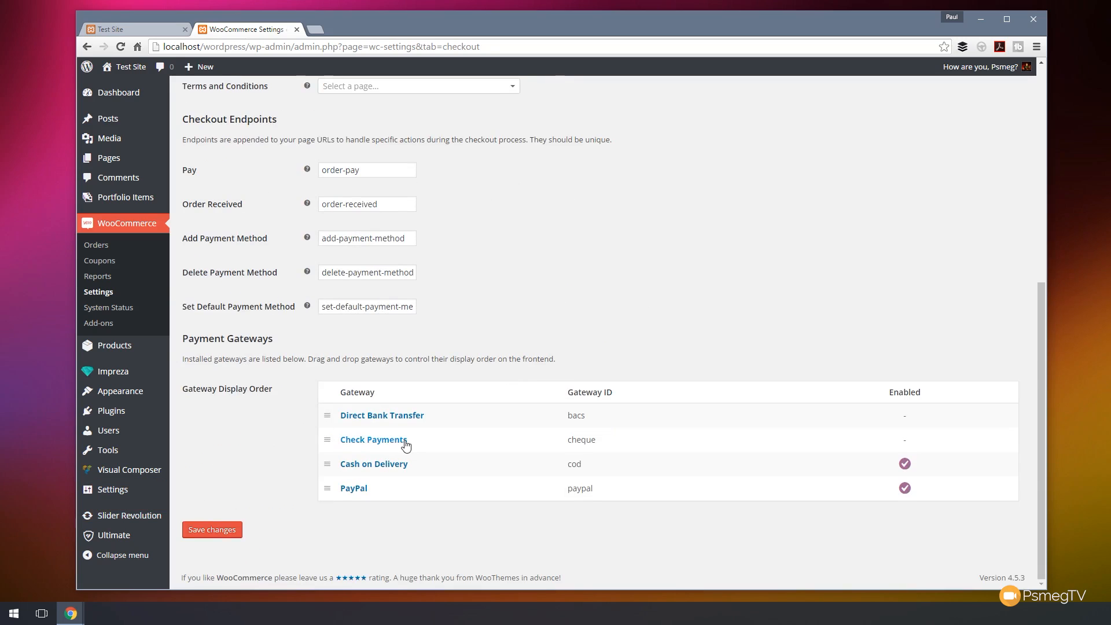
Reorder the payment gateways so PayPal sits above Cash on Delivery.
scroll(405, 444, up, 1)
scroll(432, 506, down, 1)
mouse_move(327, 489)
mouse_down()
mouse_move(323, 466)
mouse_move(326, 488)
mouse_up()
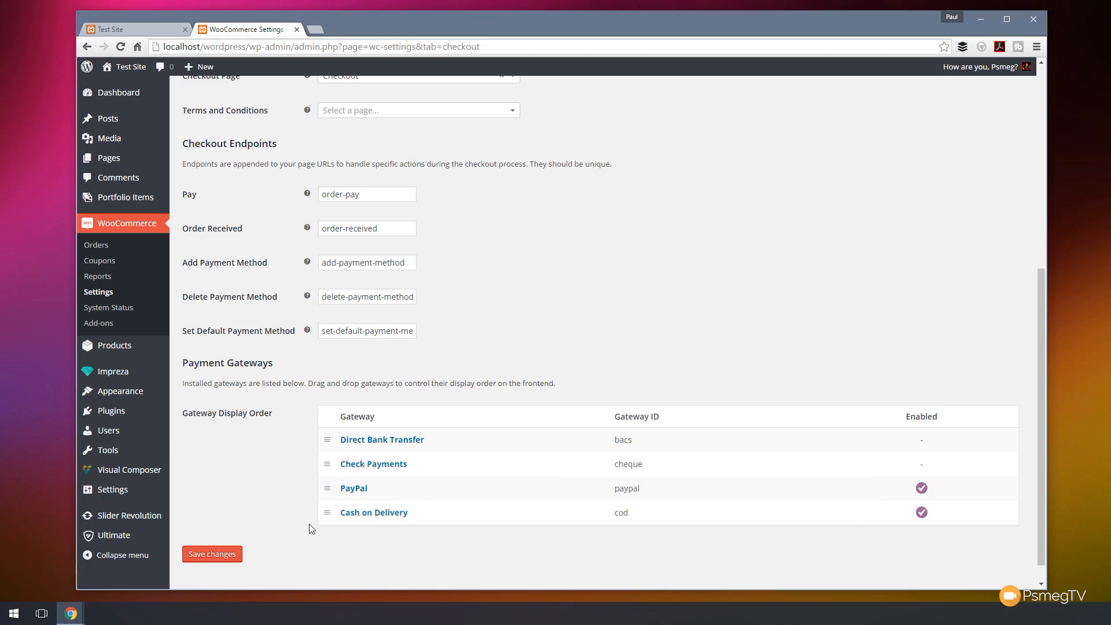
Open the PayPal gateway settings and look through its options, including the Payment Action choices.
scroll(607, 303, up, 6)
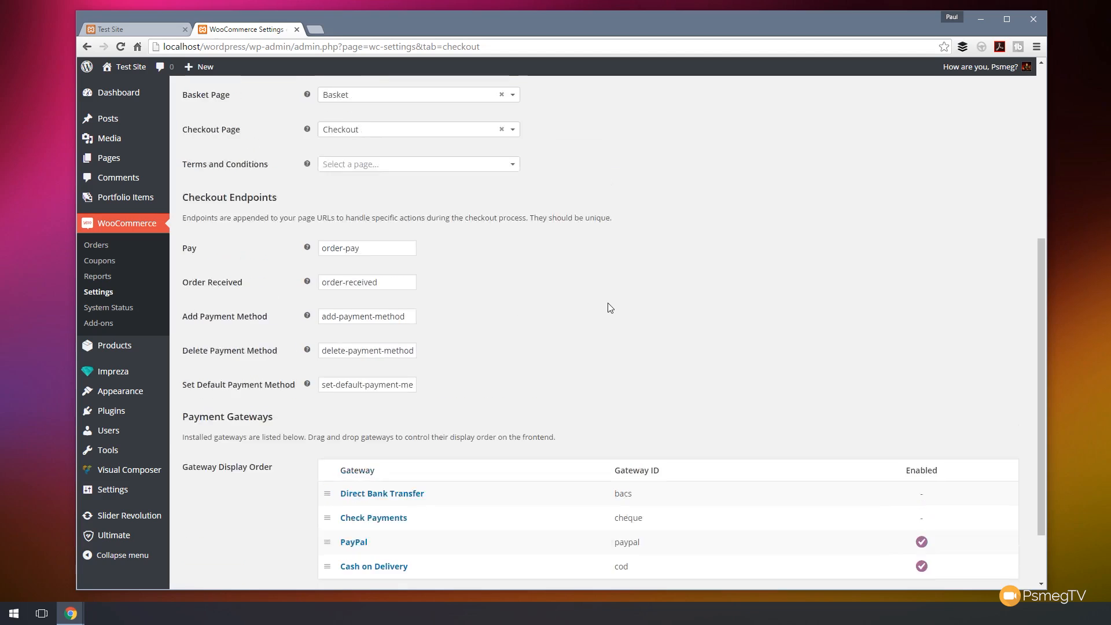
scroll(637, 279, up, 1)
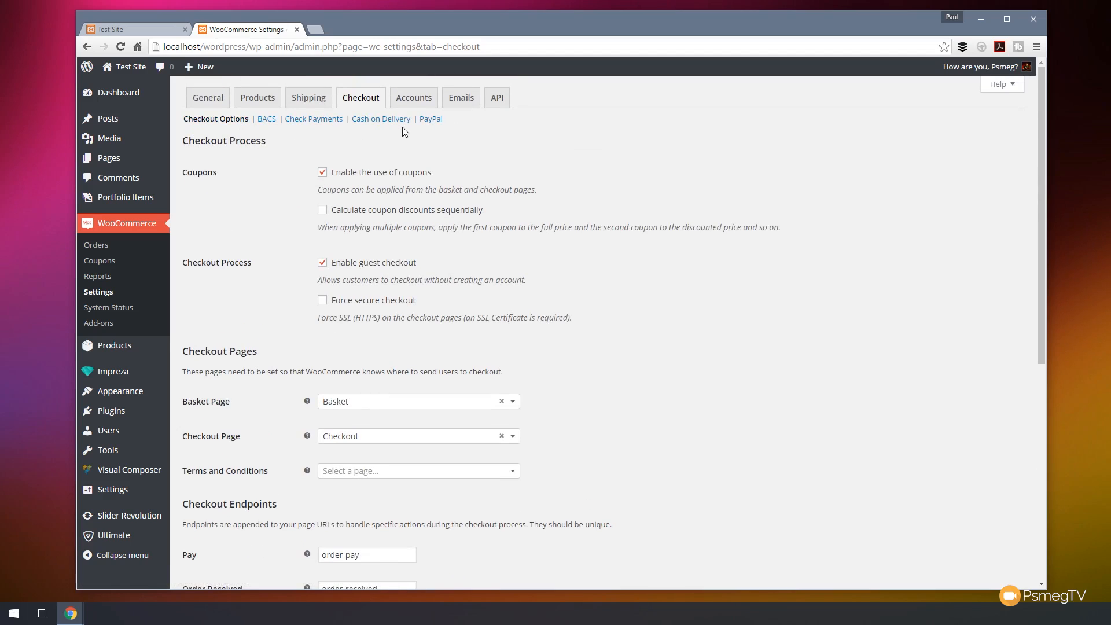
click(433, 120)
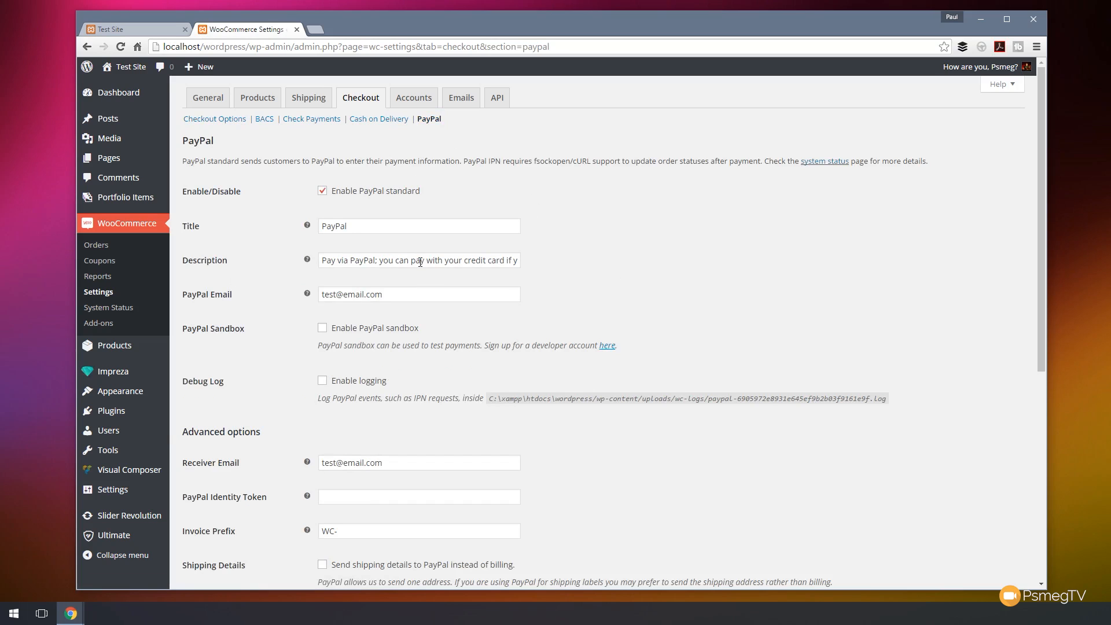
scroll(703, 273, down, 3)
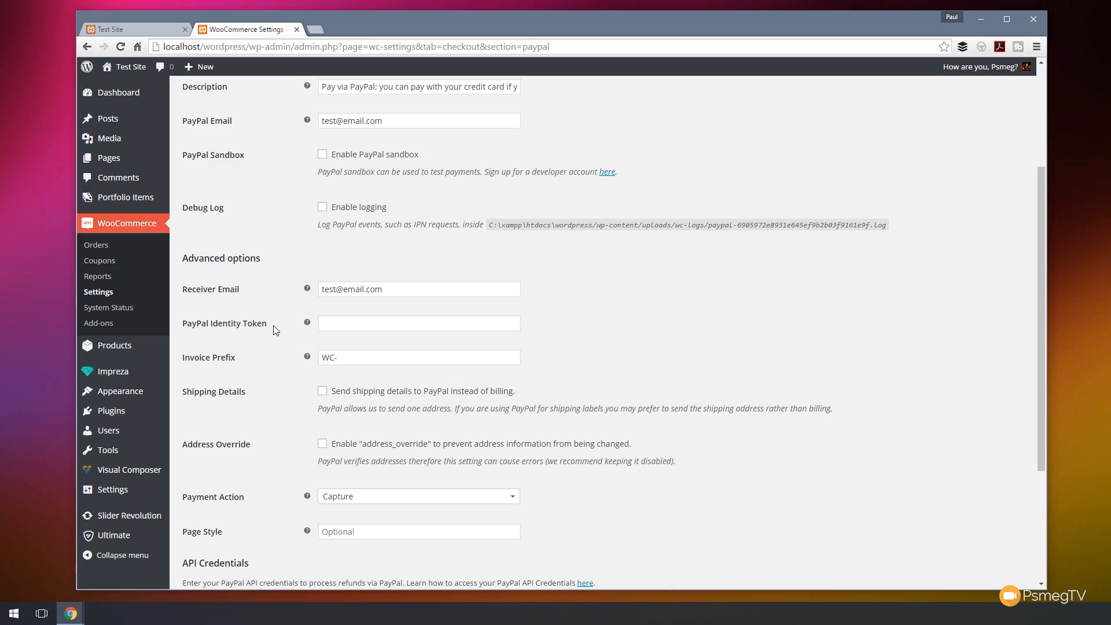
scroll(277, 329, down, 3)
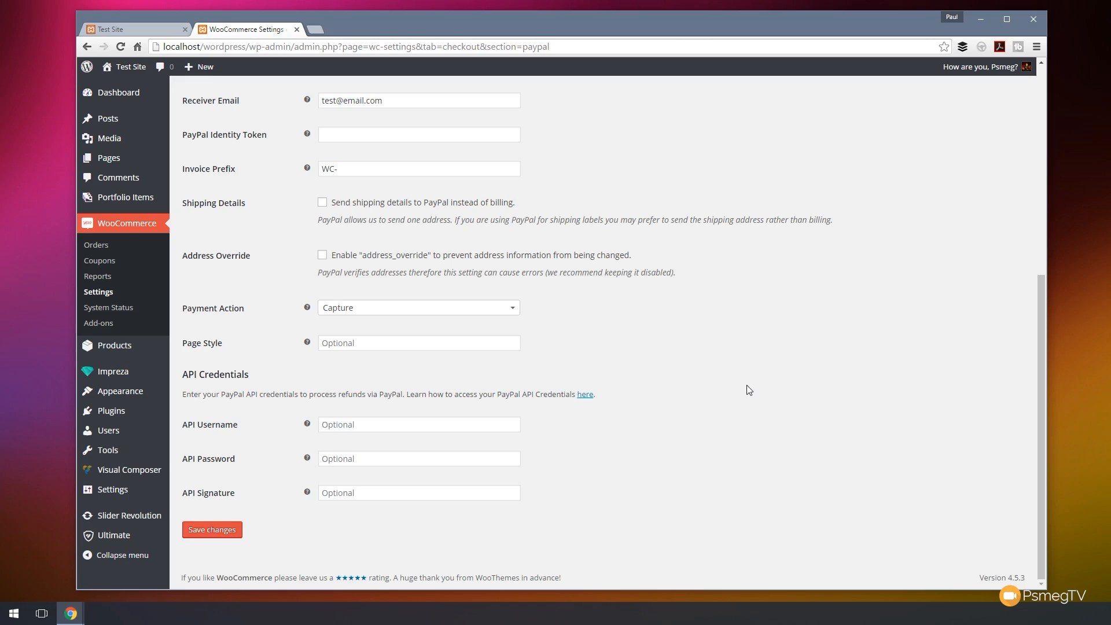
click(402, 310)
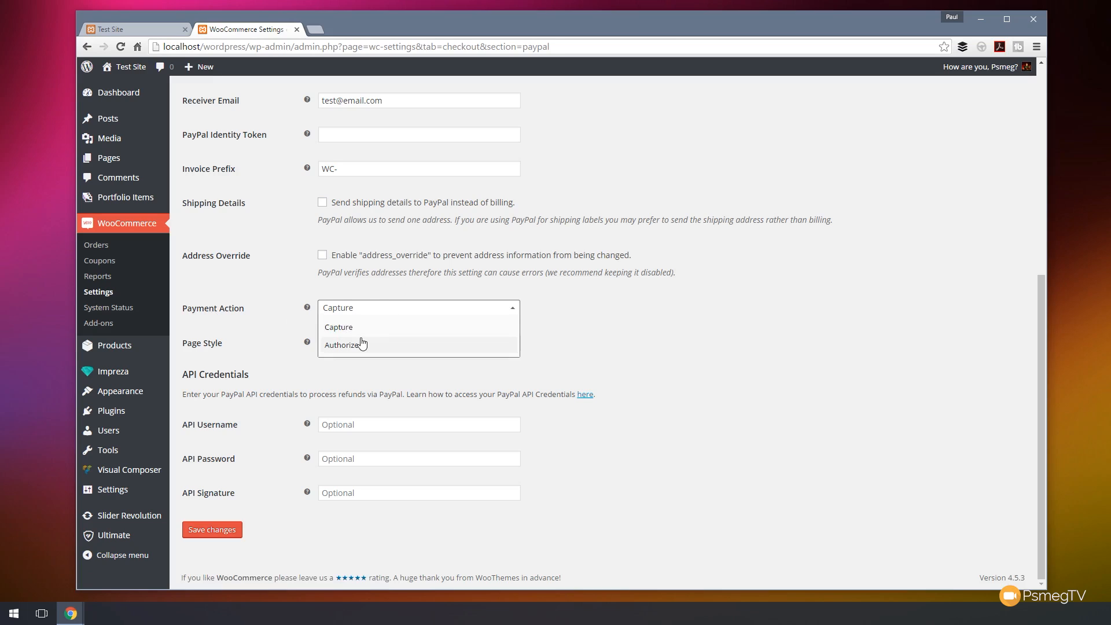
click(655, 303)
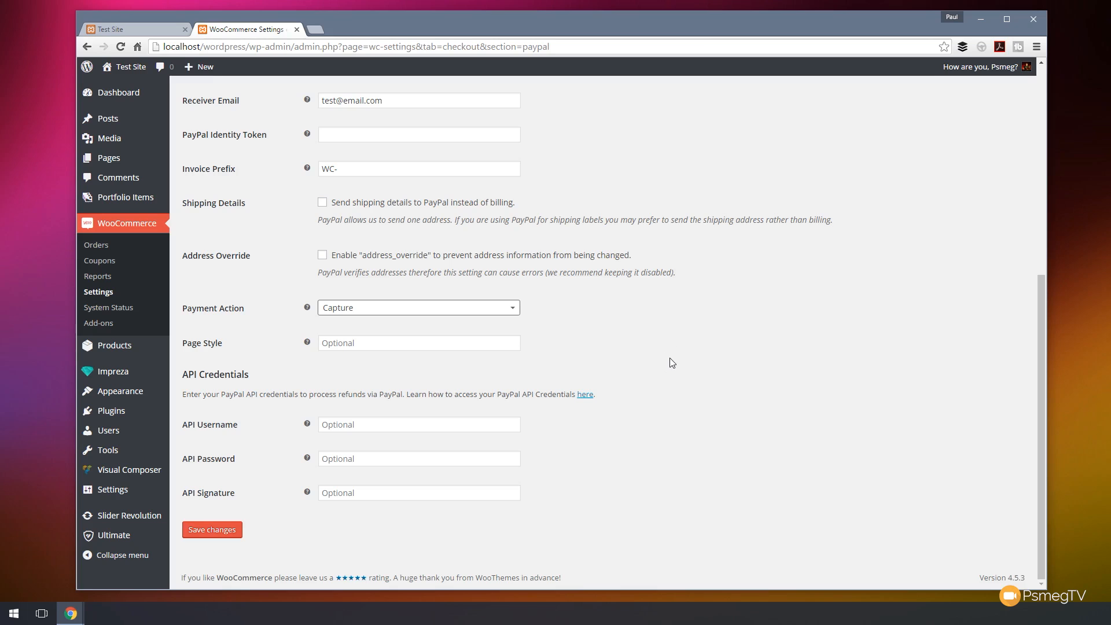
scroll(672, 363, up, 7)
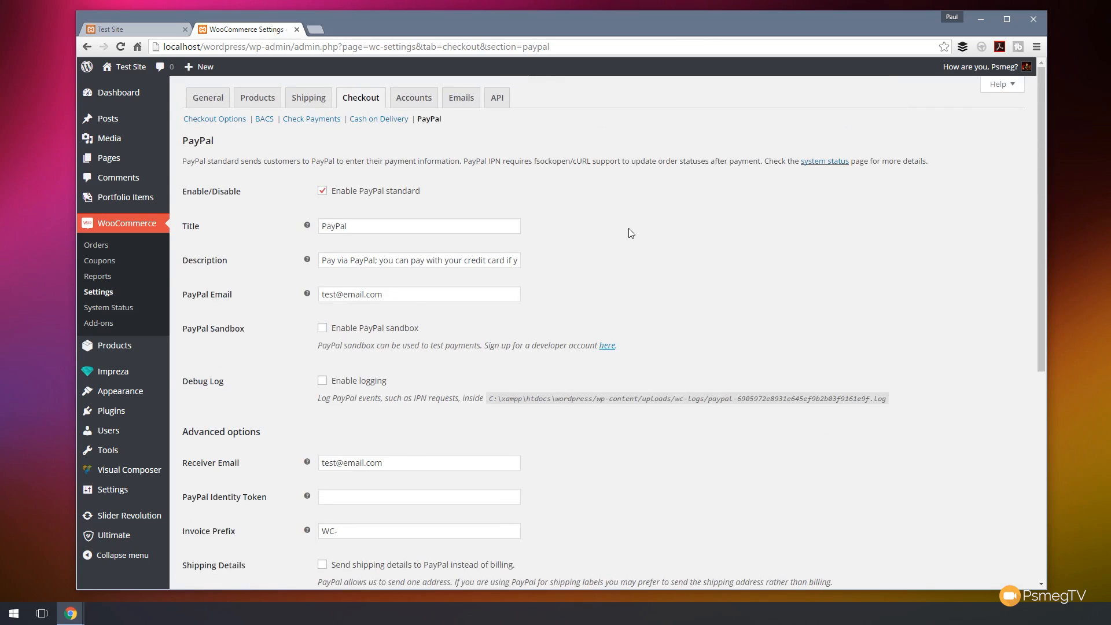
Browse the Accounts, Emails and API settings tabs.
click(413, 97)
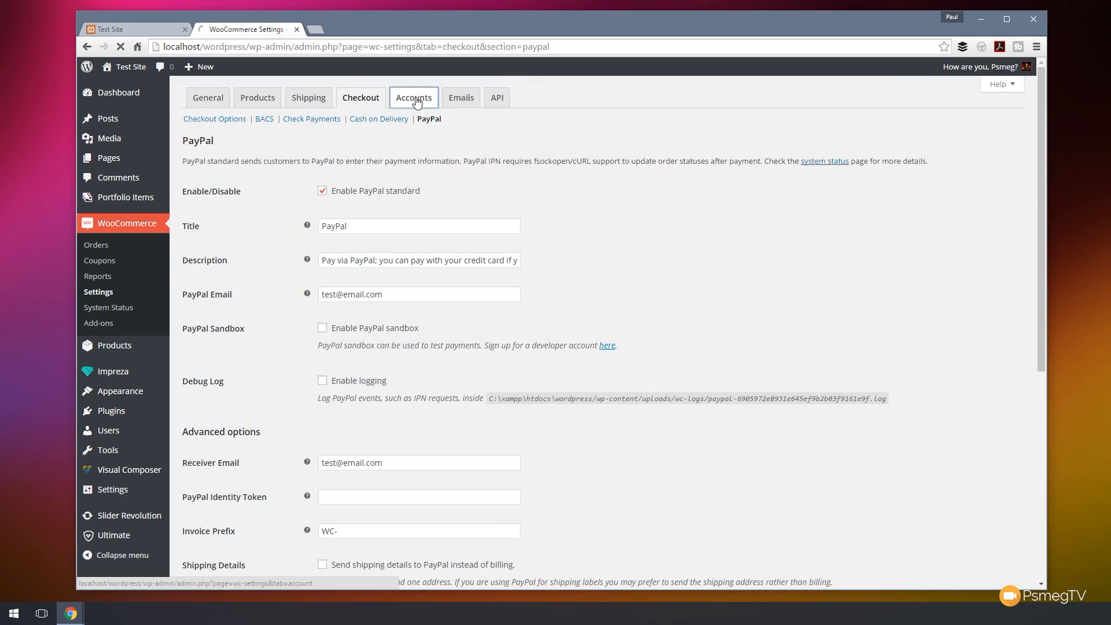
scroll(698, 305, down, 3)
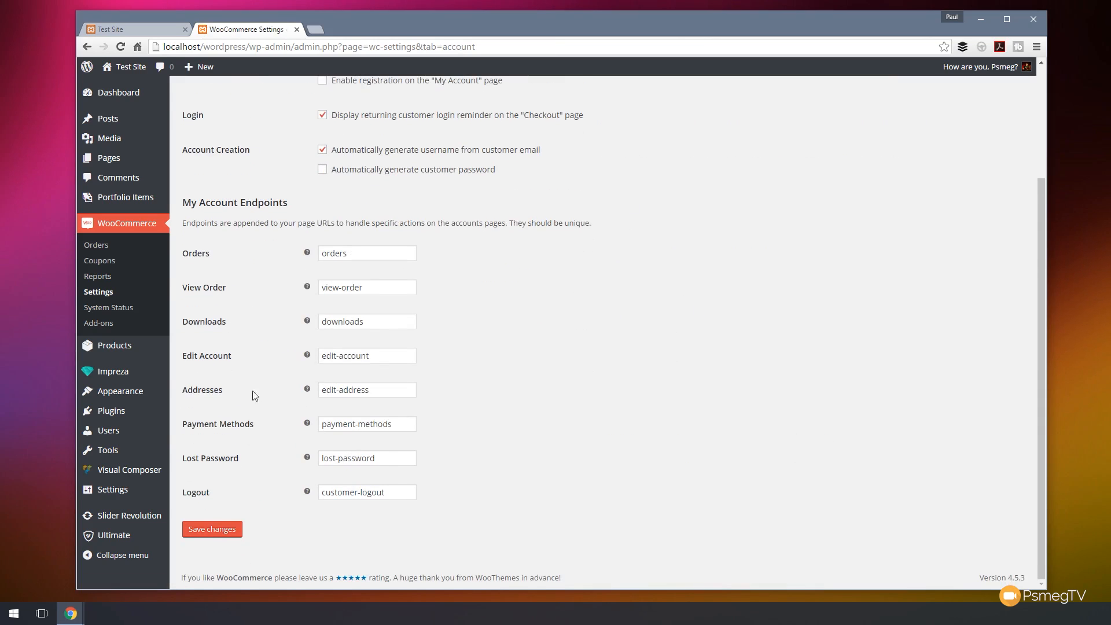
scroll(676, 316, up, 3)
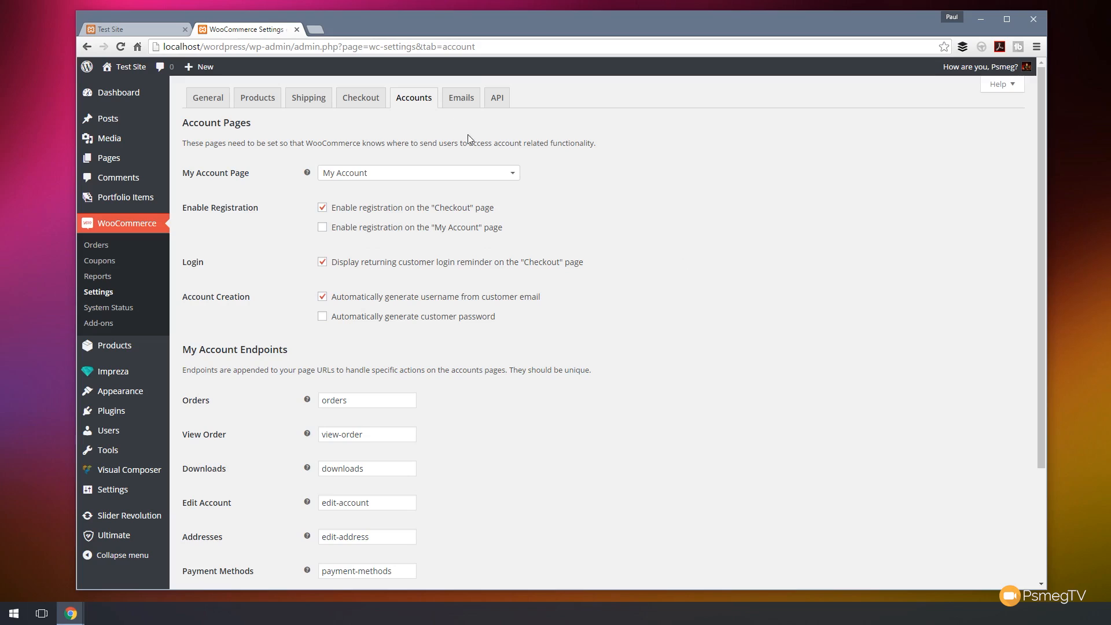
click(470, 99)
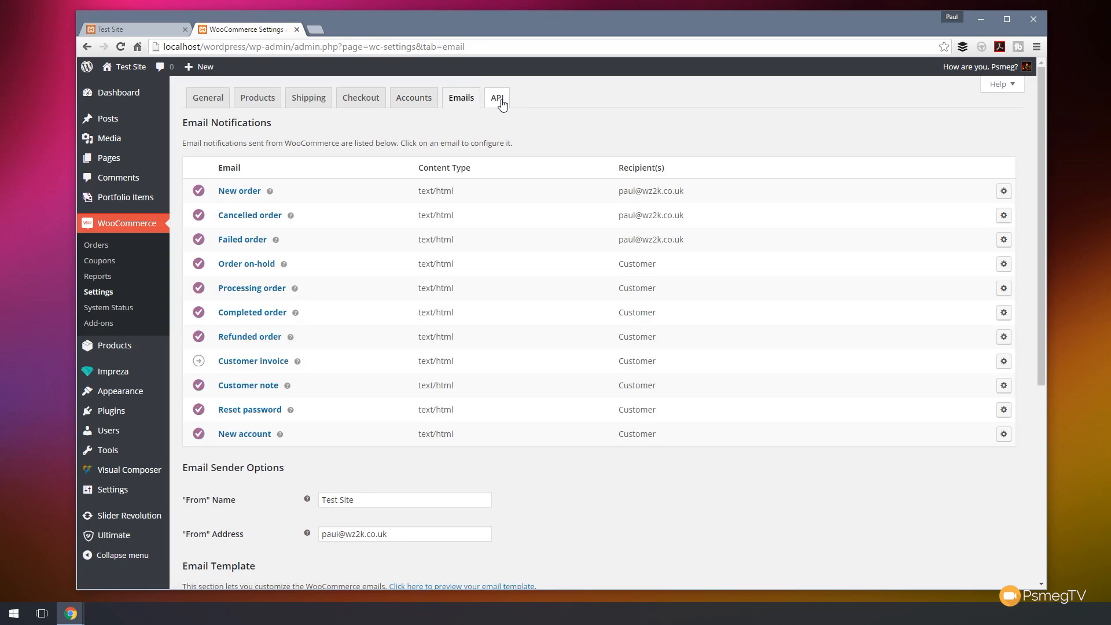
click(499, 99)
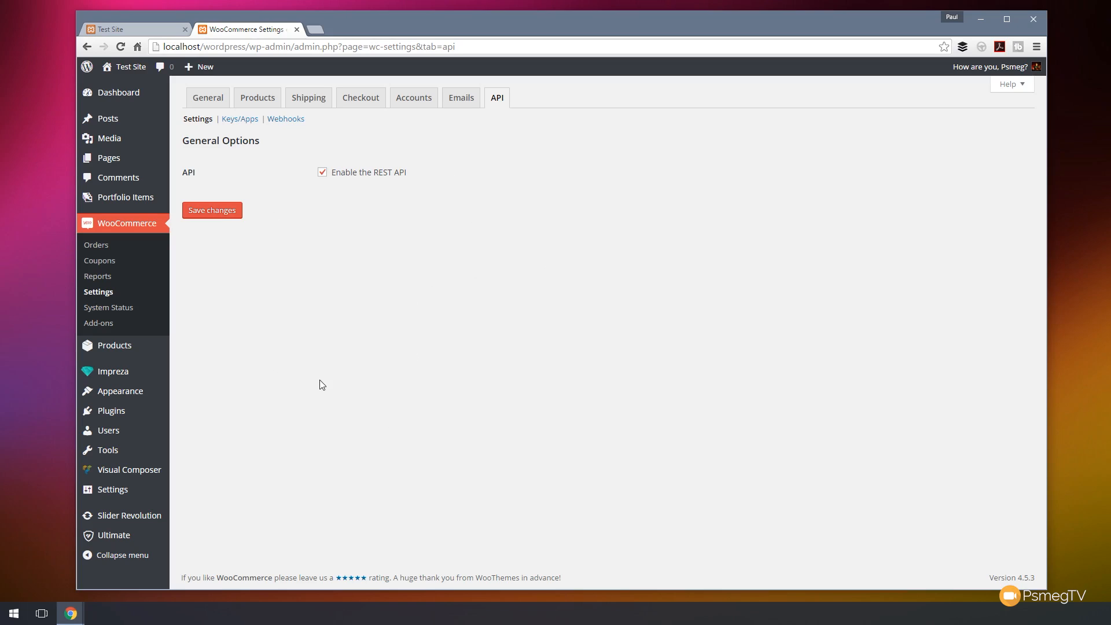
Start a new product named Sample Widget and paste a description into its body.
mouse_move(132, 348)
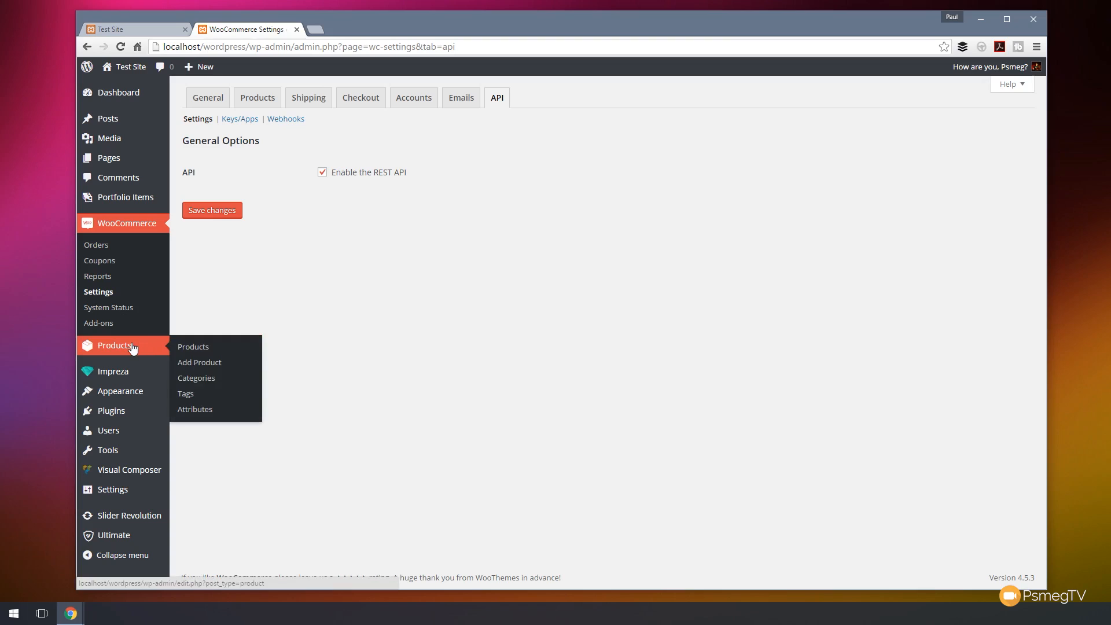
click(195, 347)
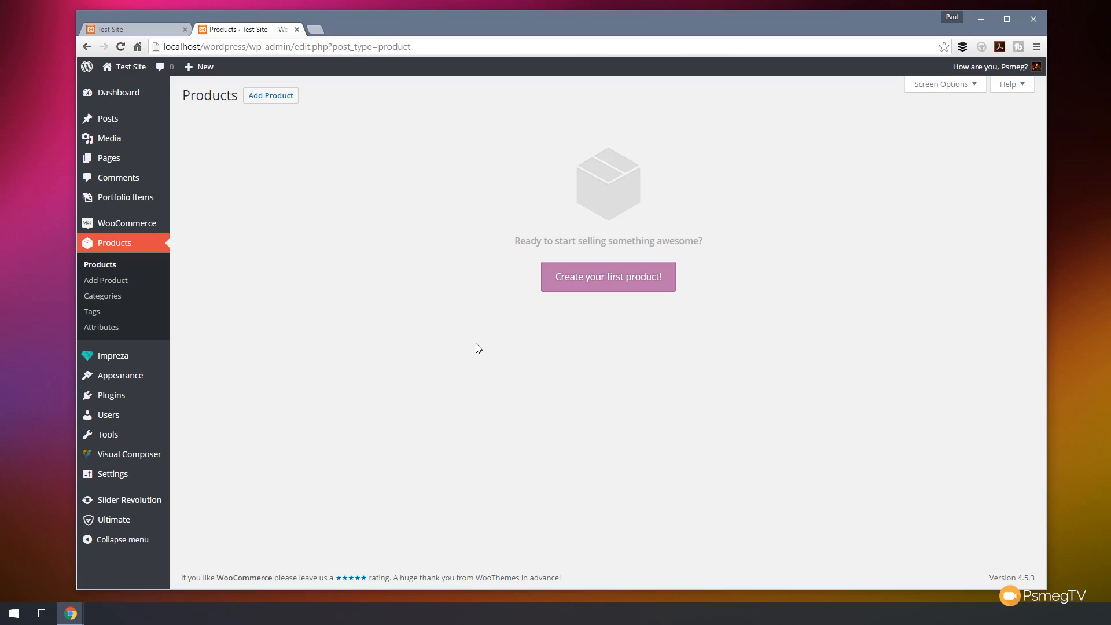
click(598, 290)
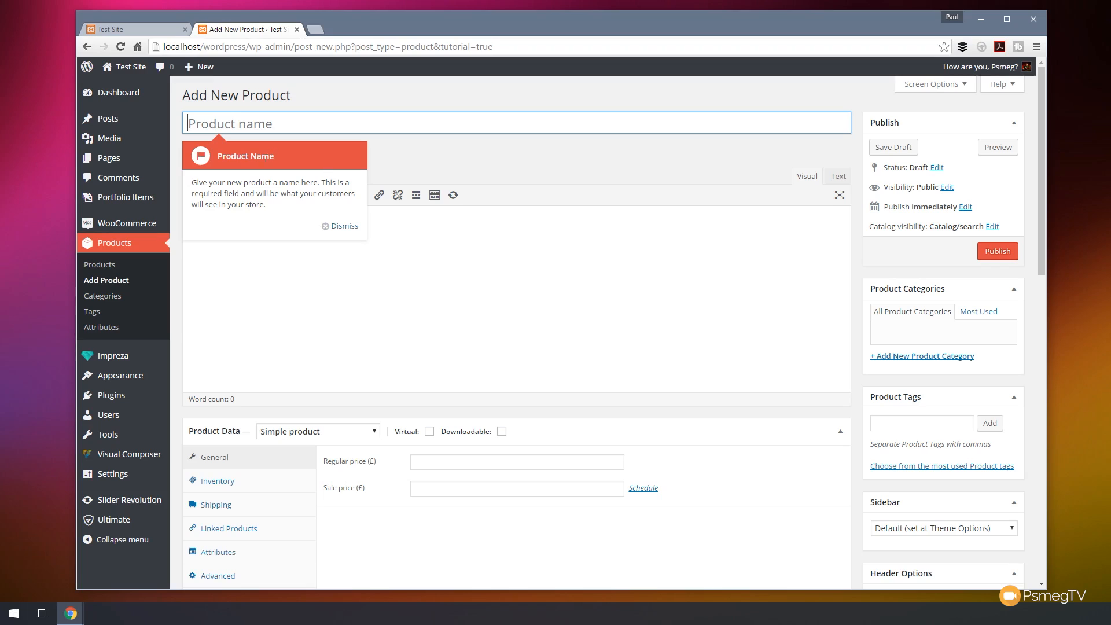
click(254, 122)
text(Sample Wi)
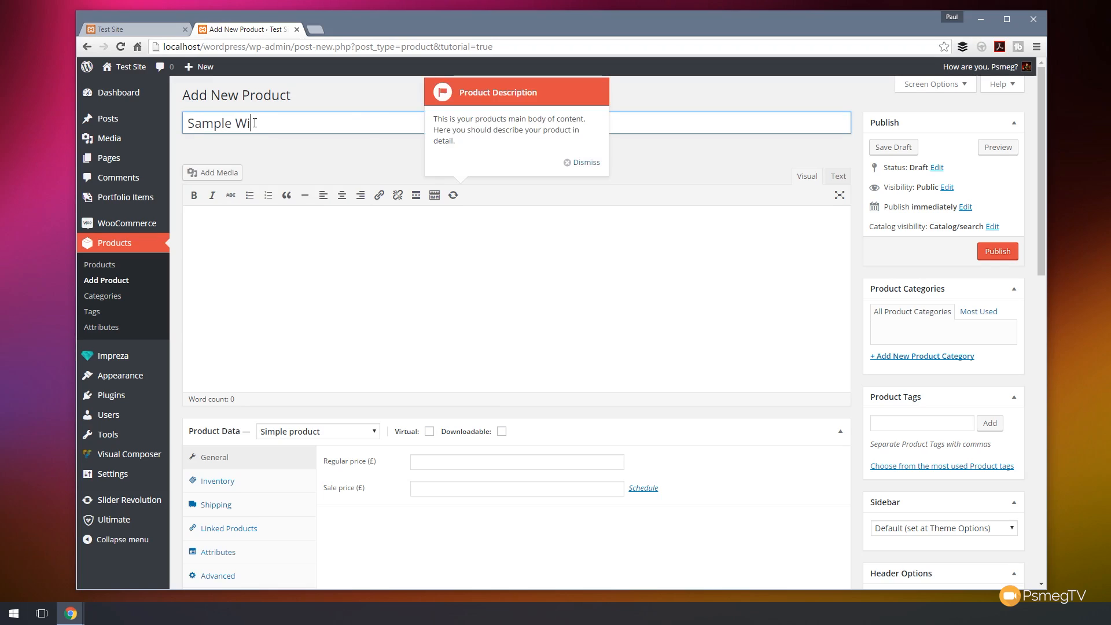
text(dget)
click(317, 281)
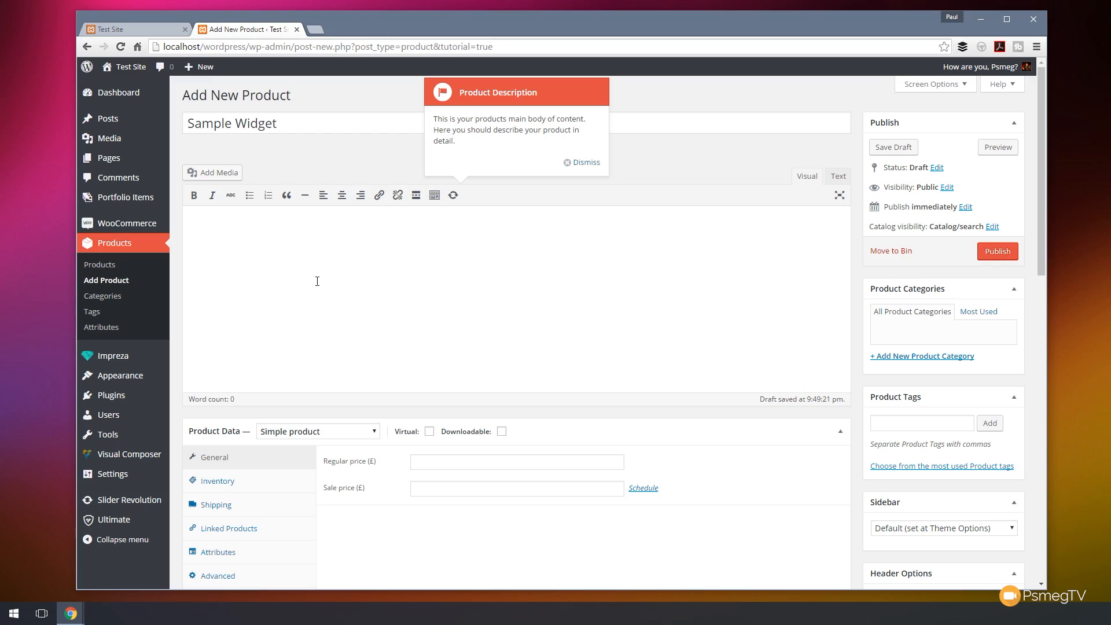
text(Integer ultricies nisl non nulla convallis, quis suscipit est euismod. Suspendisse quam erat, scelerisque sed commodo vitae, consectetur vitae urna. Sed eu erat tempor, mattis enim et, hendrerit turpis. Ut orci orci, porta nec vehicula ac, auctor eget risus. Proin nec tincidunt arcu. Maecenas rutrum velit vitae nisi dictum malesuada. Vivamus vel enim placerat, euismod metus volutpat, fringilla odio. Cras dignissim nisl id lacus venenatis pretium. Nullam auctor arcu tortor, et hendrerit nibh blandit at. Quisque eget porta tortor, pellentesque convallis diam. Curabitur mi libero, commodo sit amet posuere id, ultricies ac ligula. Vestibulum porttitor dignissim nisl, eu varius tortor congue id. Praesent vehicula ipsum a sagittis auctor. Suspendisse potenti. Donec congue facilisis hendrerit. Integer interdum purus metus, egestas iaculis elit lobortis eget.)
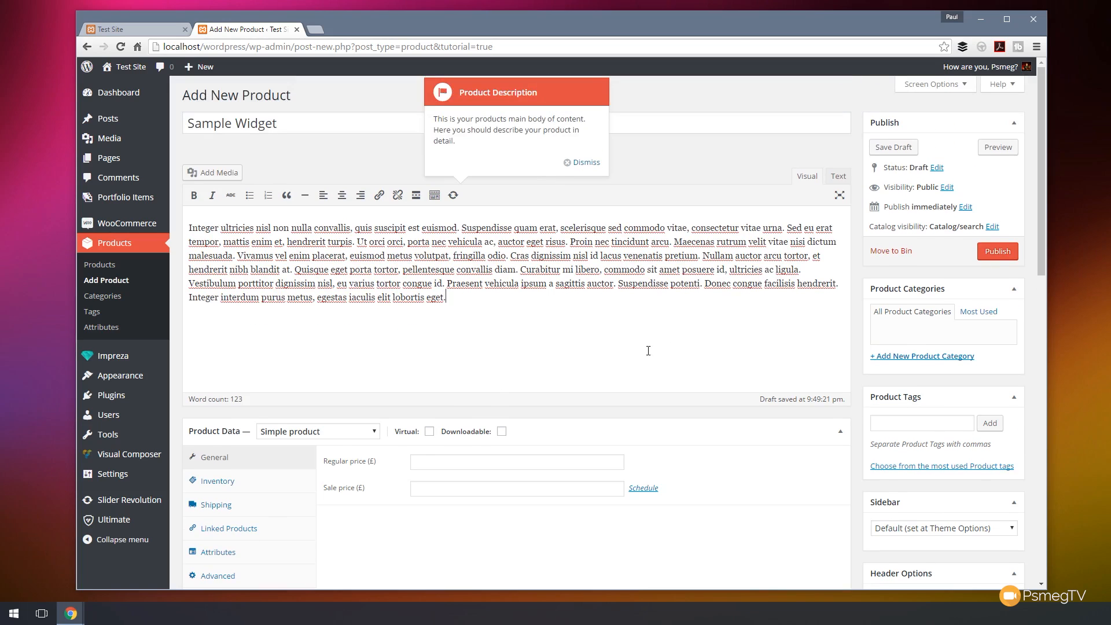
Add a new product category named Widgets.
click(913, 357)
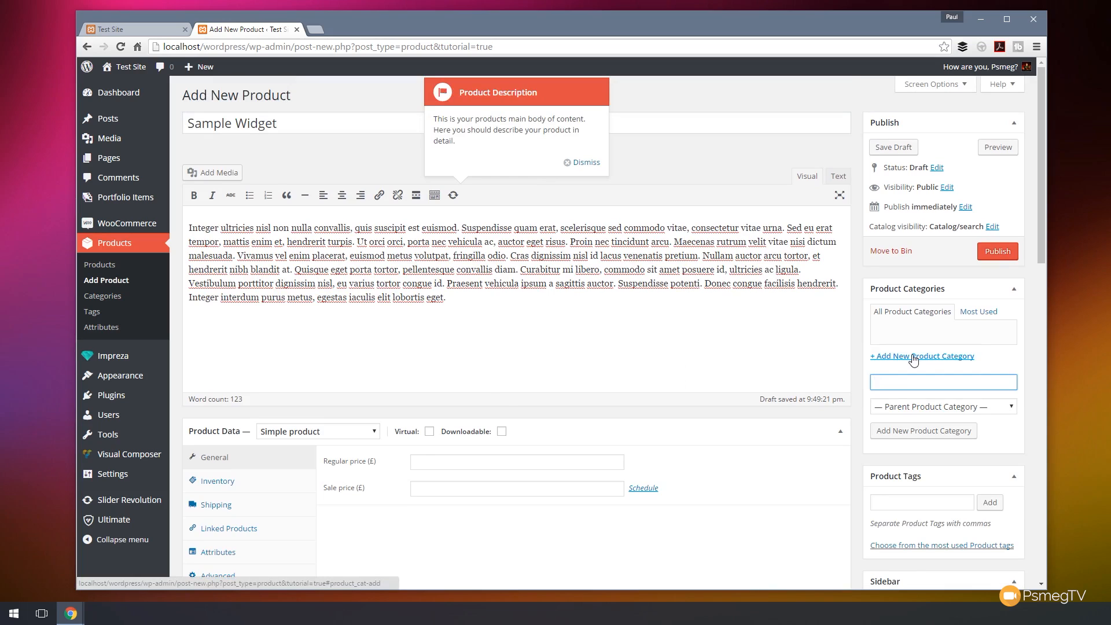
text(Widgets)
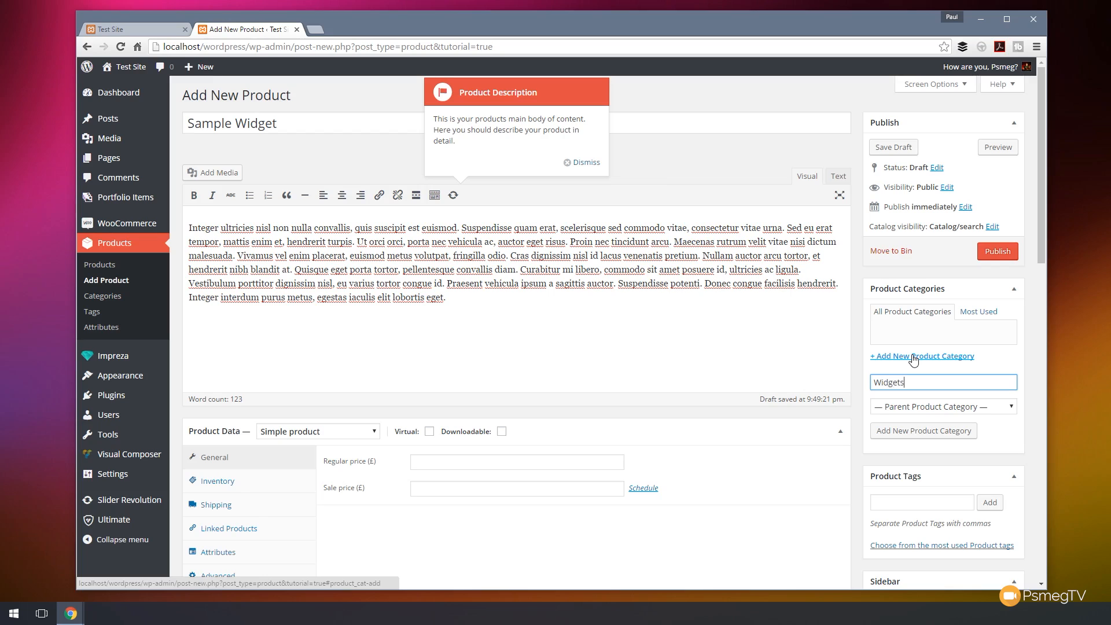
click(927, 431)
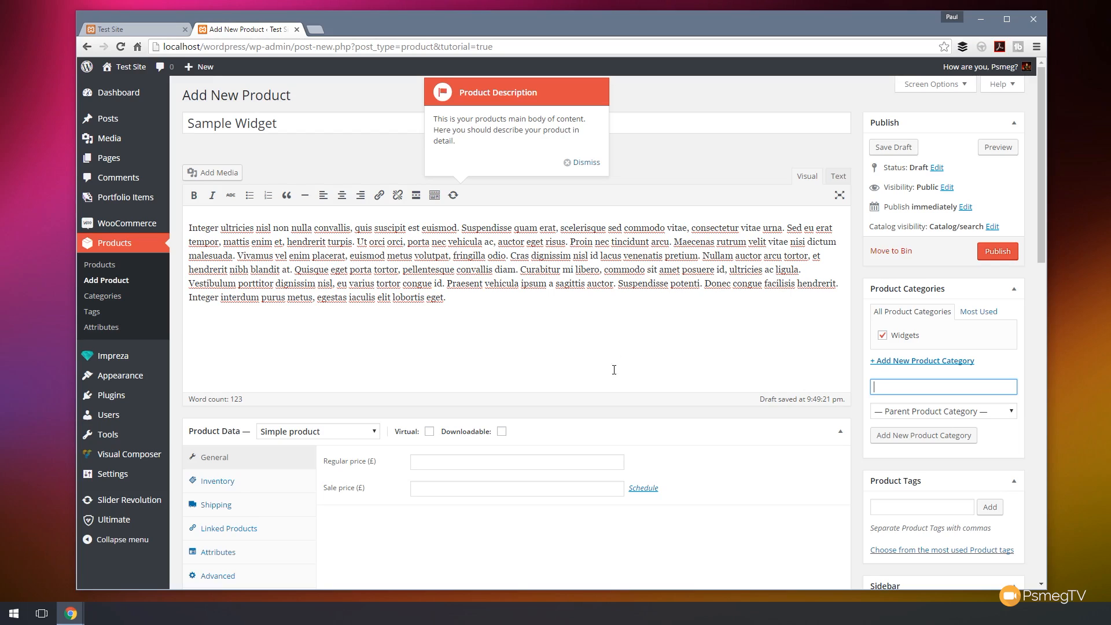
Collapse the Header Options, Title Bar Options, Footer Options and Sidebar boxes on the product editor.
scroll(612, 372, down, 2)
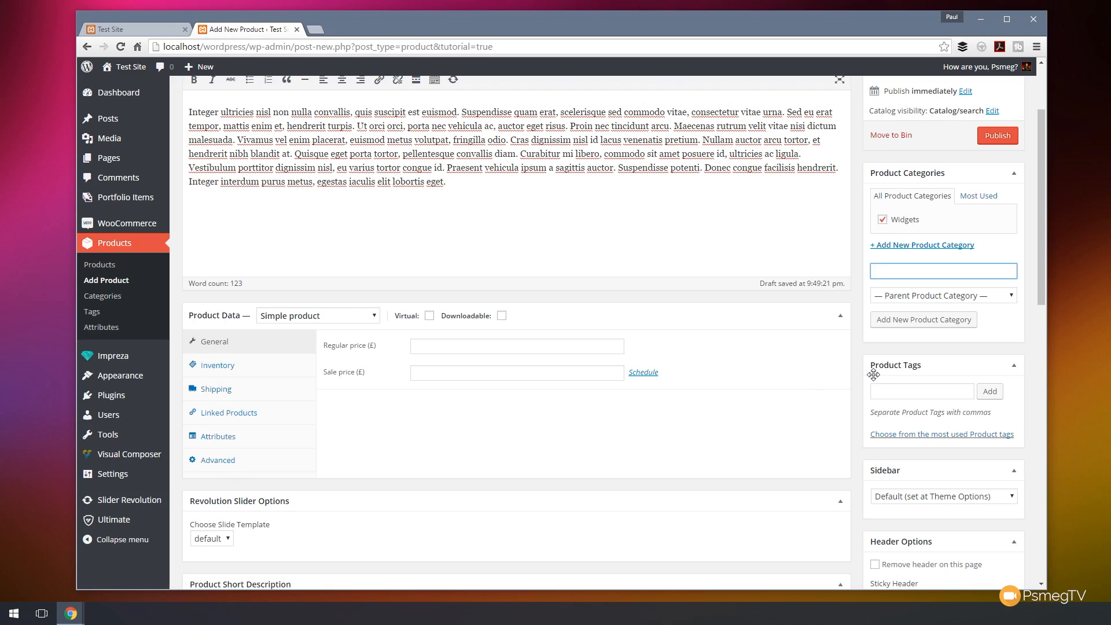
scroll(790, 450, down, 9)
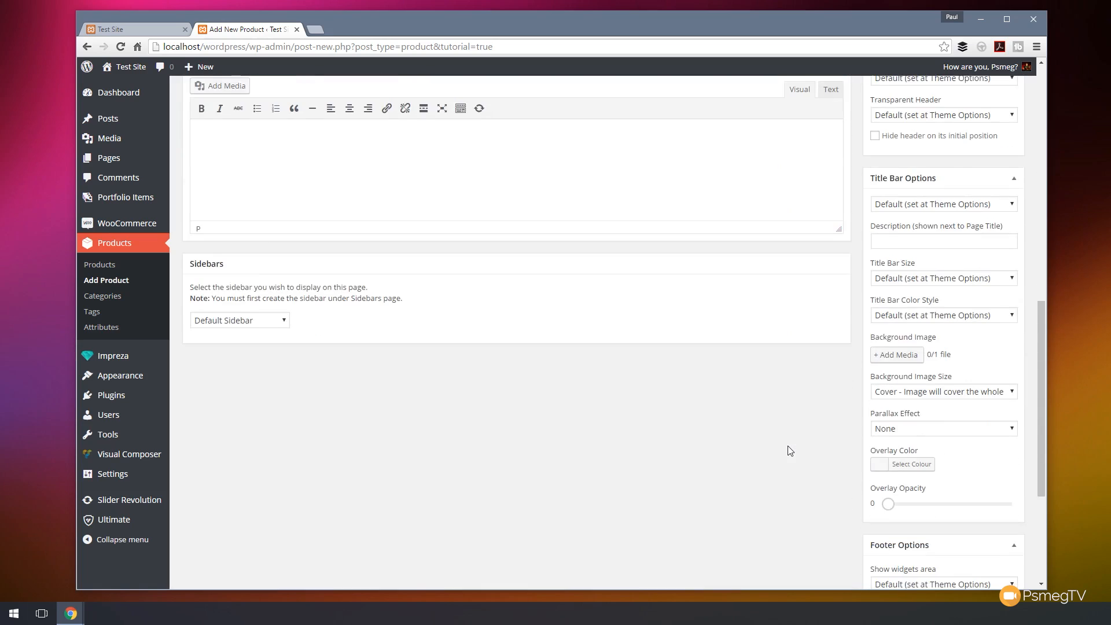
scroll(790, 451, down, 4)
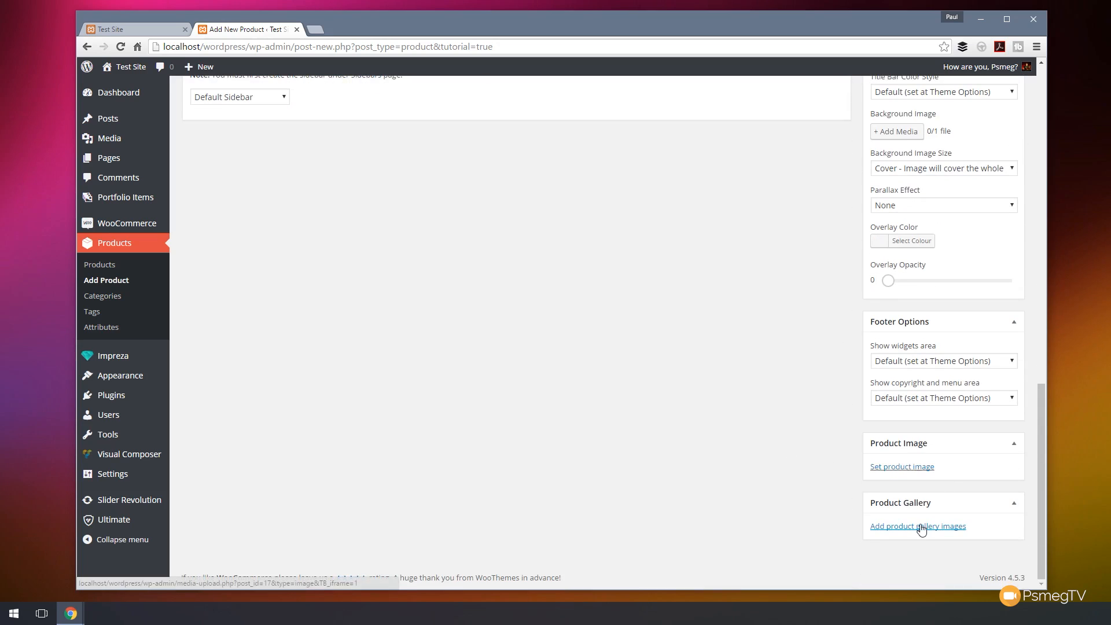
scroll(772, 479, up, 6)
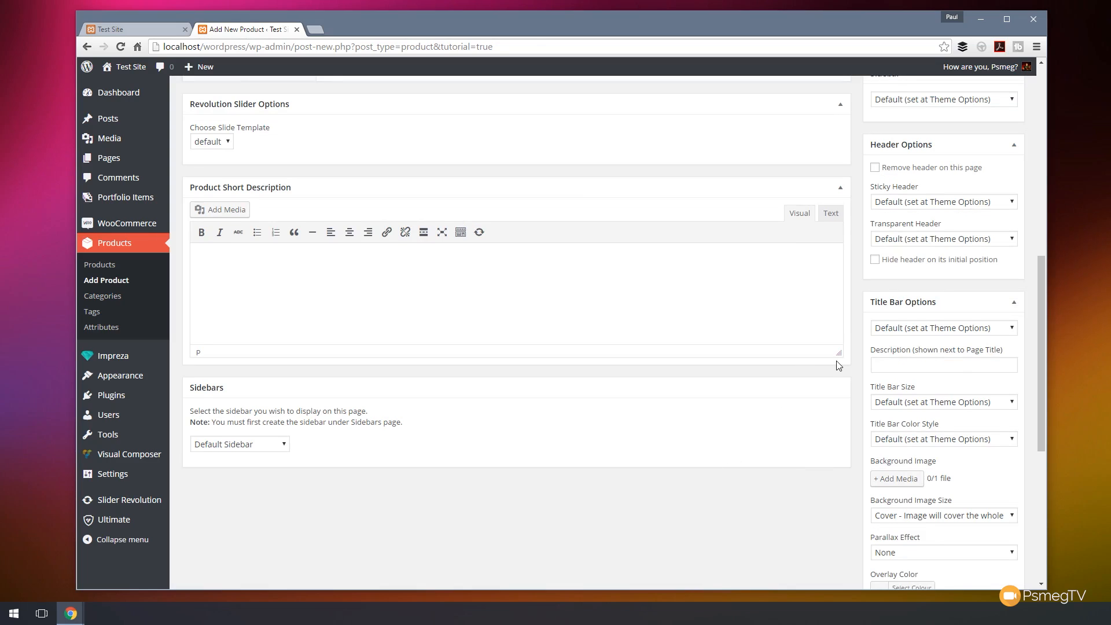
click(1013, 146)
click(1014, 176)
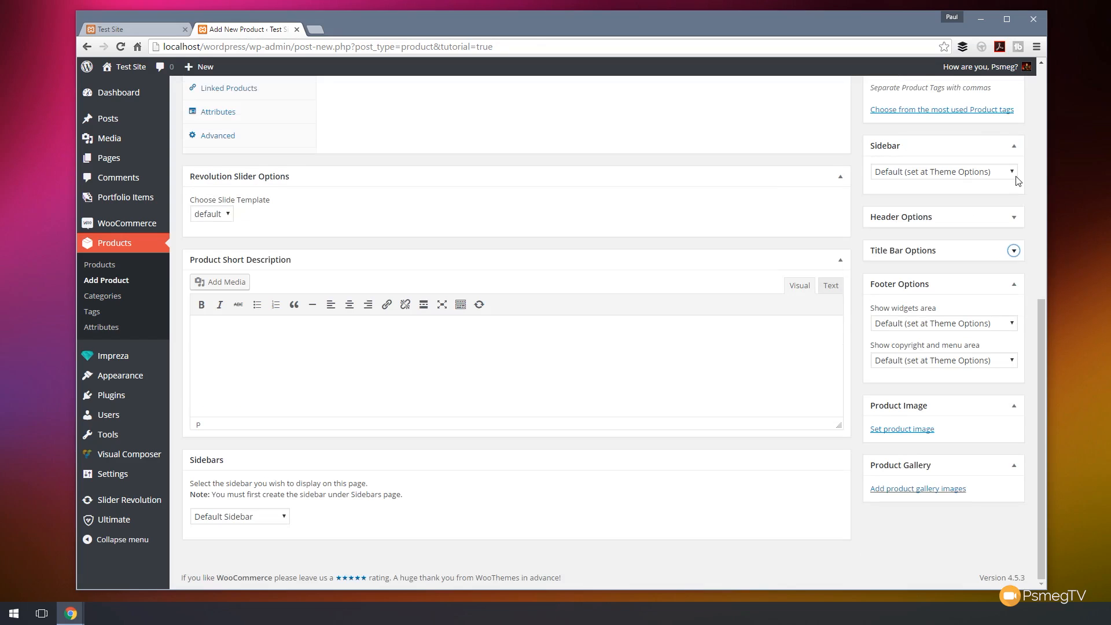
click(1014, 284)
scroll(962, 376, up, 2)
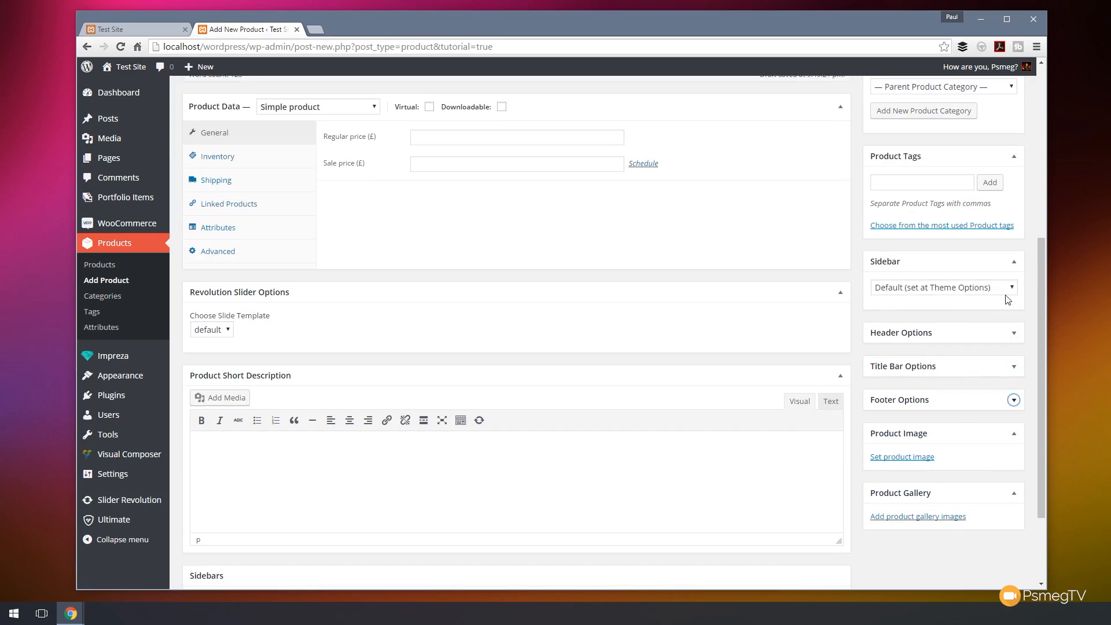
click(1014, 262)
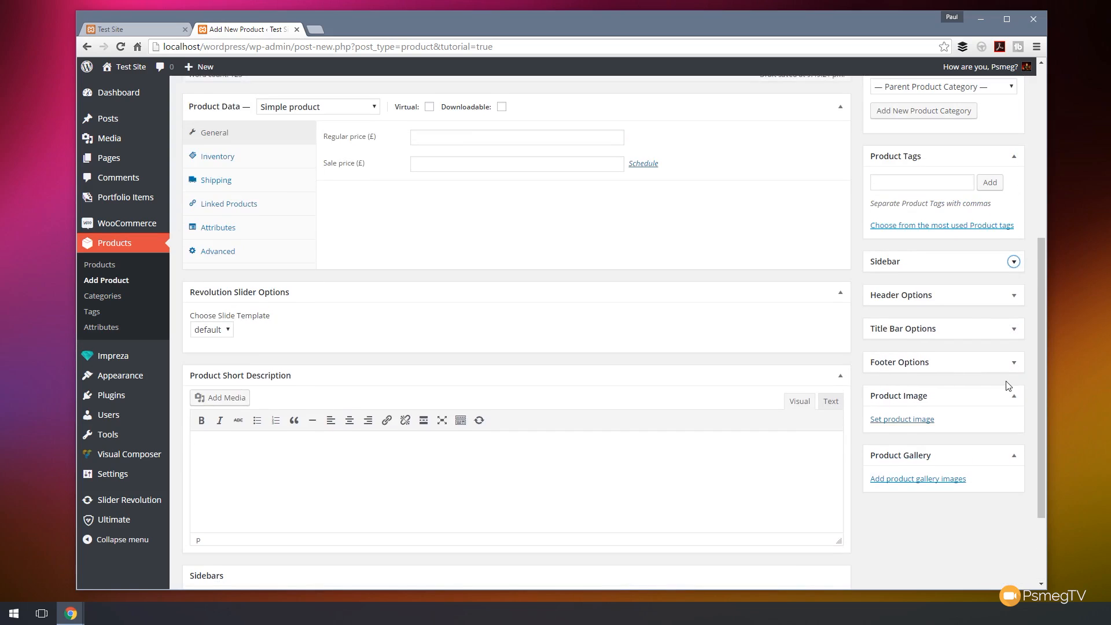
Move the Product Image and Product Gallery boxes up above Product Tags.
scroll(984, 423, up, 1)
drag(955, 456, 956, 246)
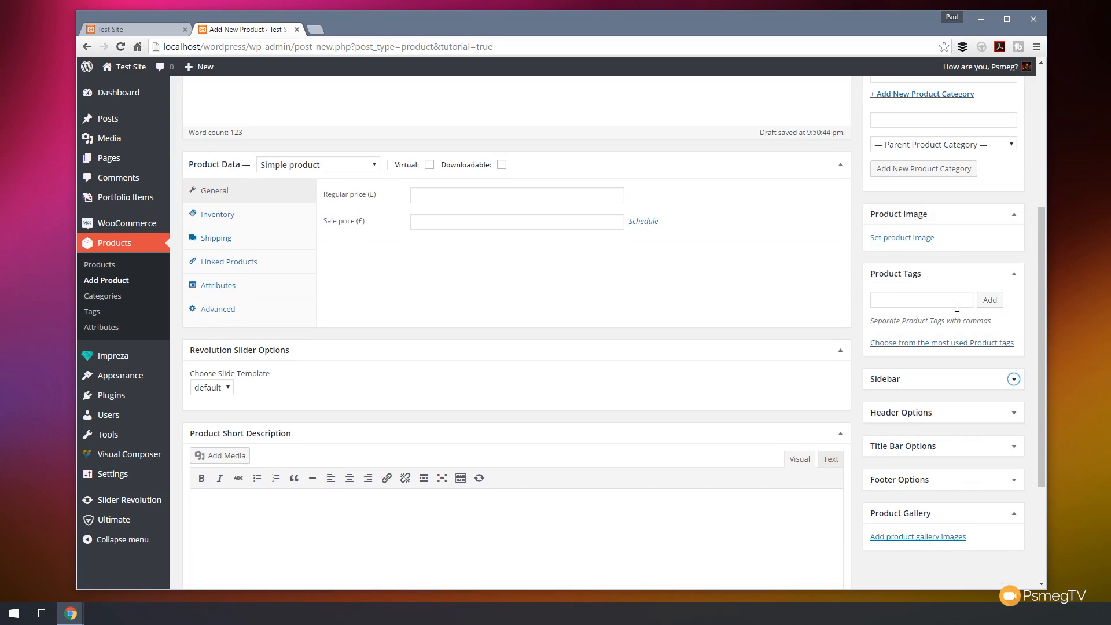
drag(948, 510, 949, 289)
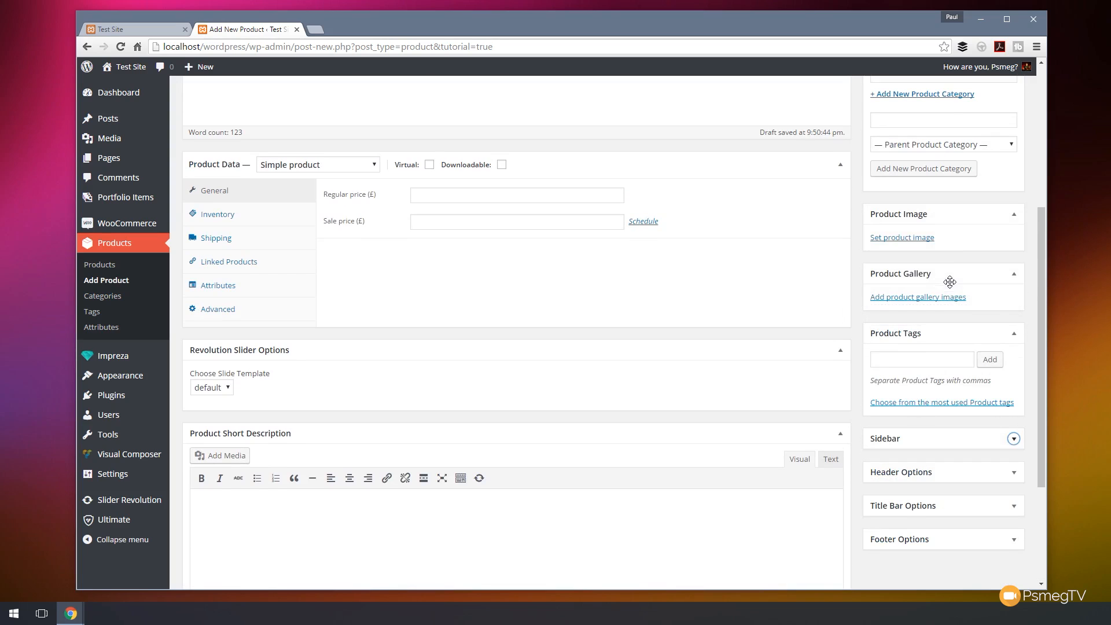
Choose Simple product as the product type.
drag(1043, 276, 1032, 203)
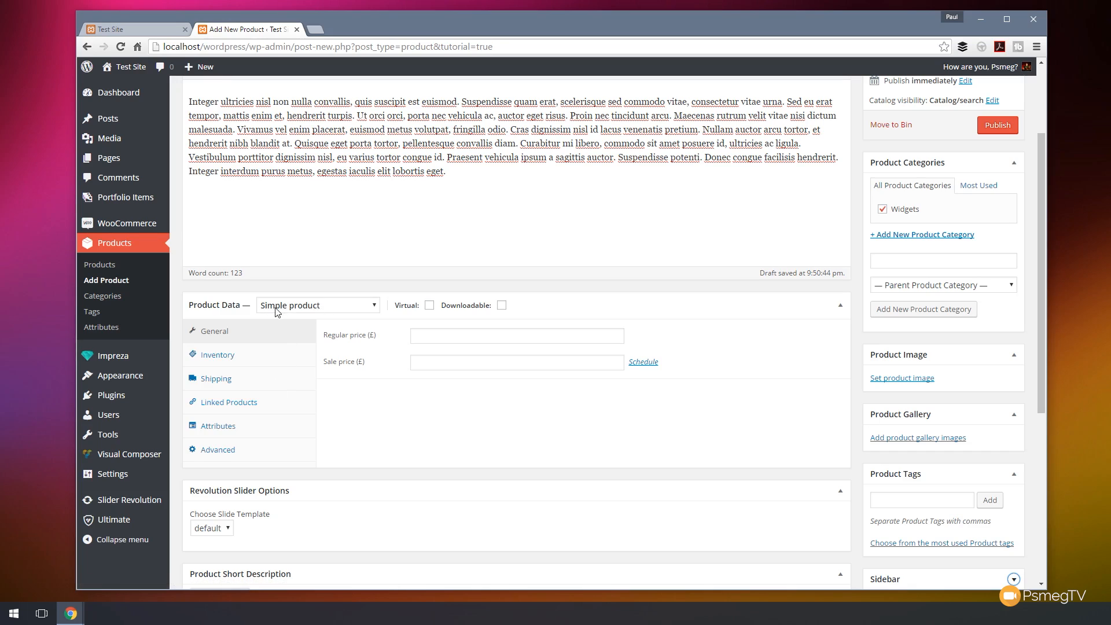
click(335, 313)
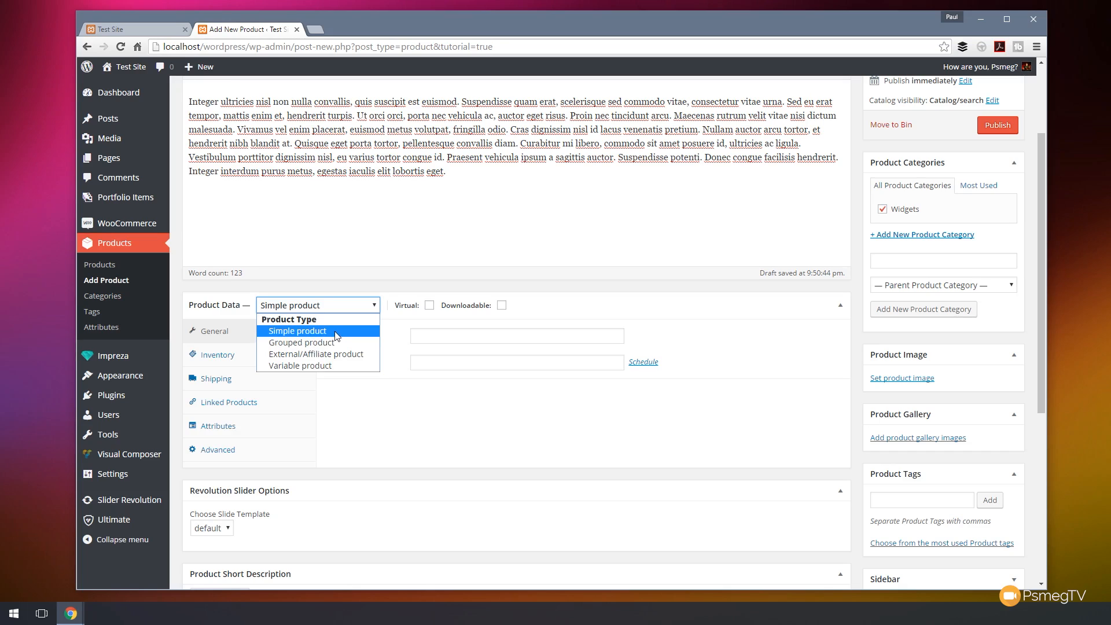
click(337, 336)
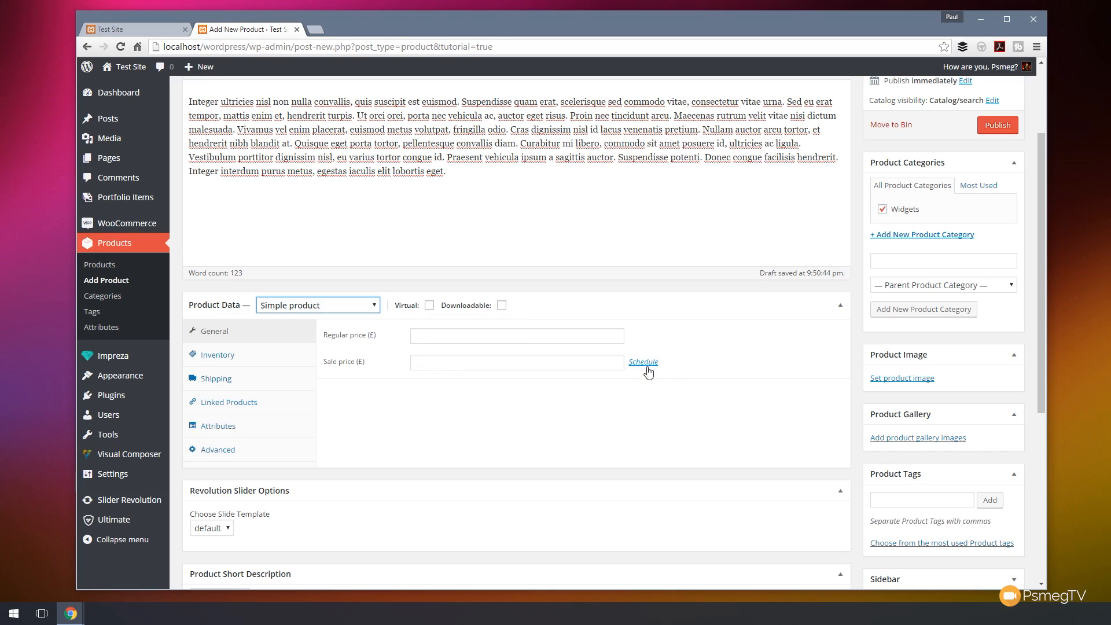
Set the product's regular price to 9.99.
click(419, 336)
text(9)
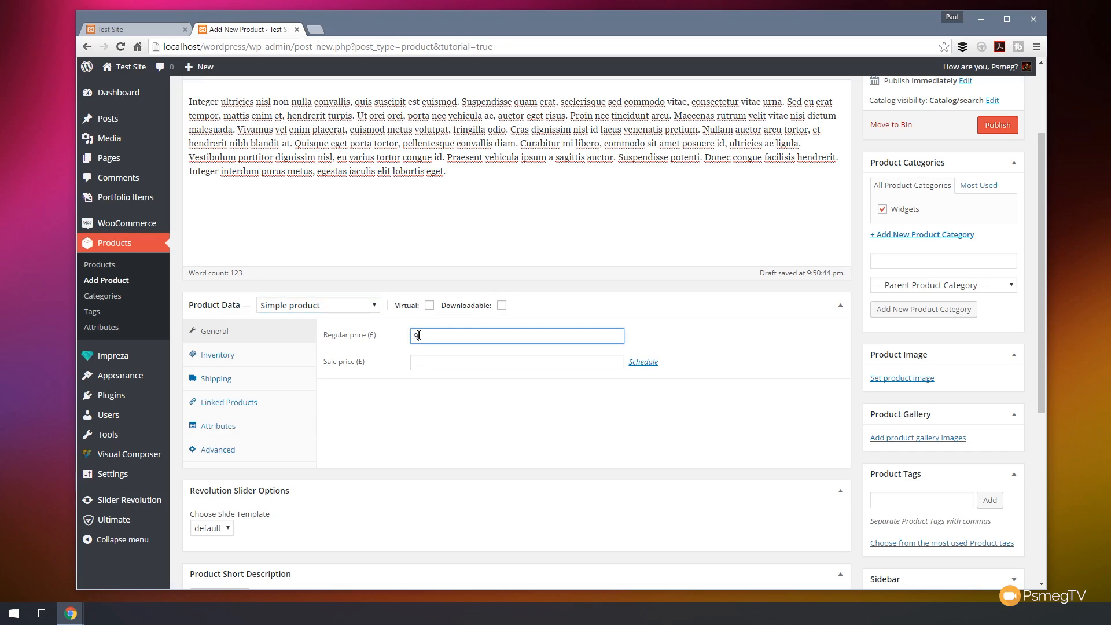
text(.99)
Enter WIDG001 as the product's SKU in the inventory settings.
click(225, 362)
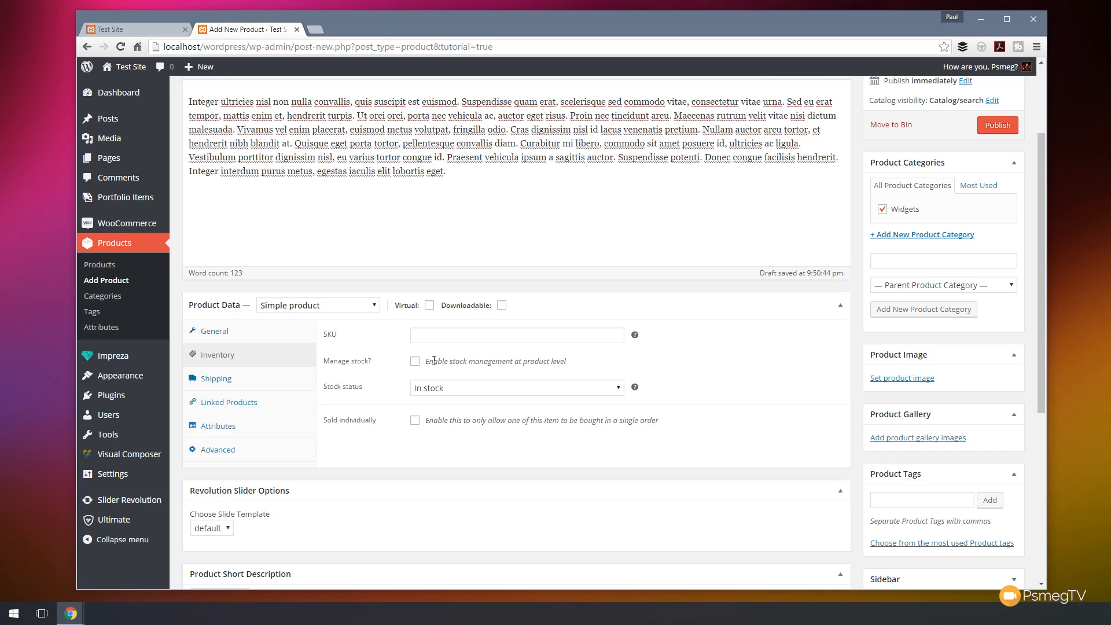
mouse_move(120, 231)
click(483, 341)
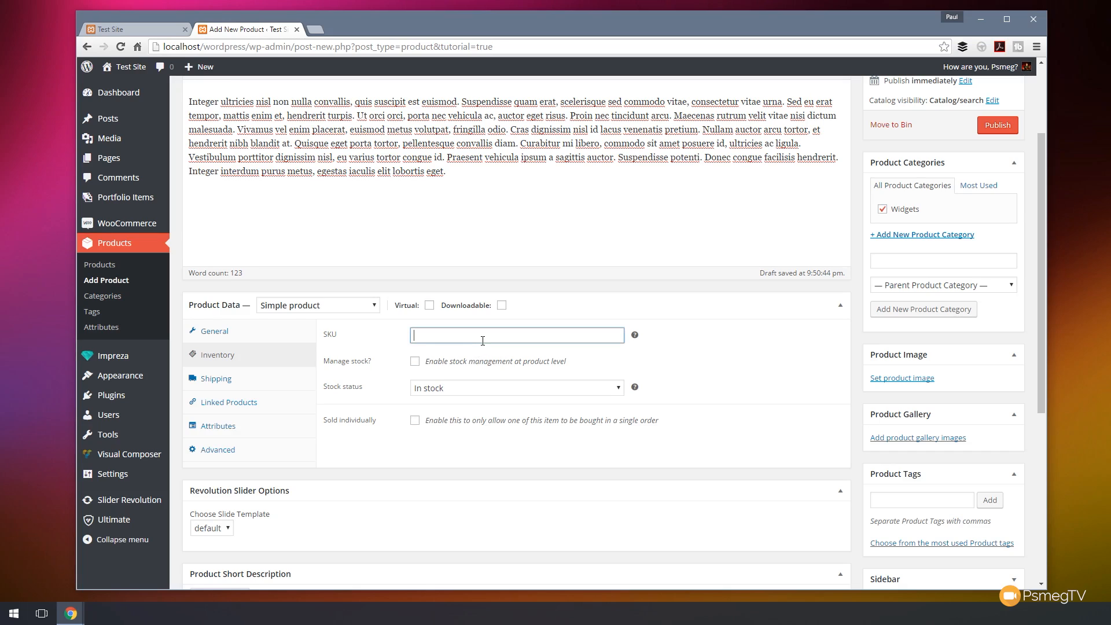
text(WID001)
key(Left)
key(Left)
key(Left)
text(G)
Examine the Shipping, Linked Products and Attributes sections of the product data.
click(234, 386)
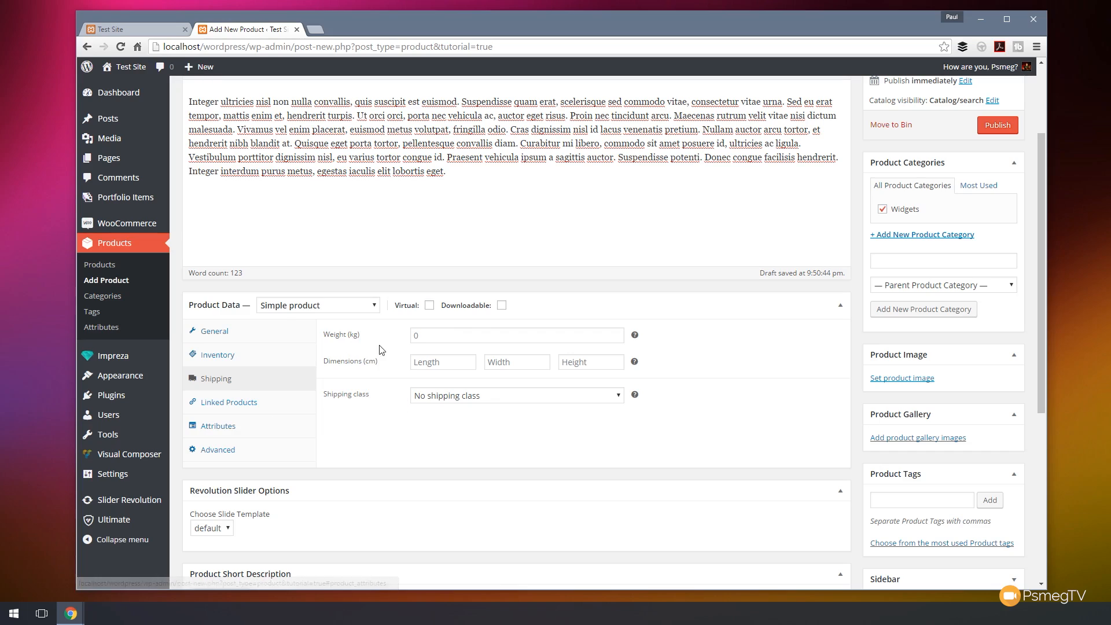
click(473, 399)
click(434, 443)
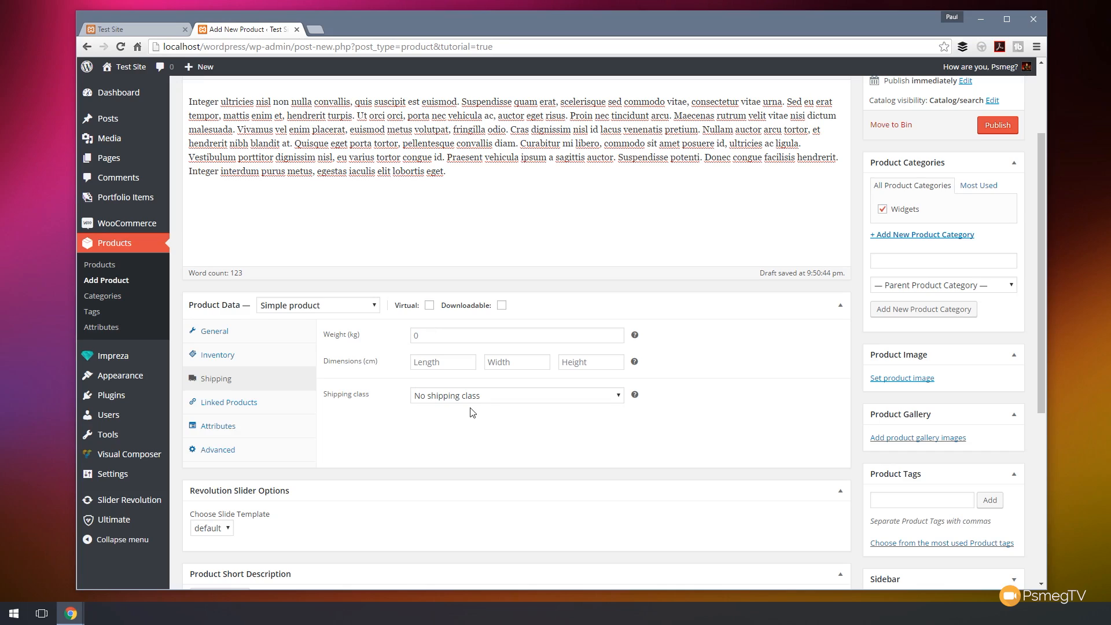
click(427, 338)
click(422, 362)
click(509, 363)
click(589, 365)
click(232, 406)
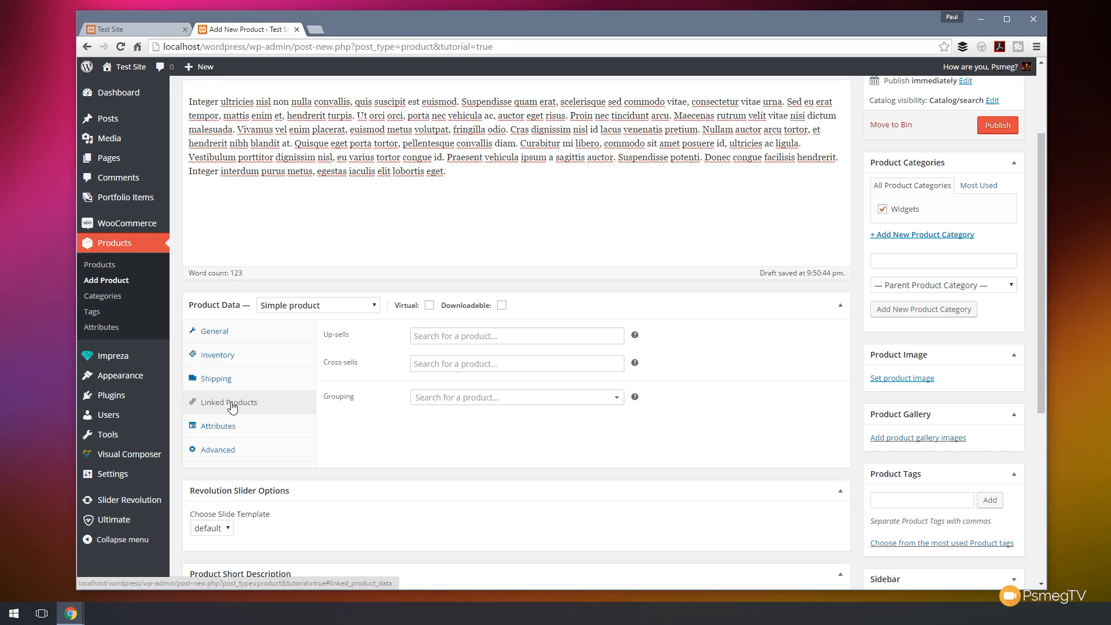
click(430, 340)
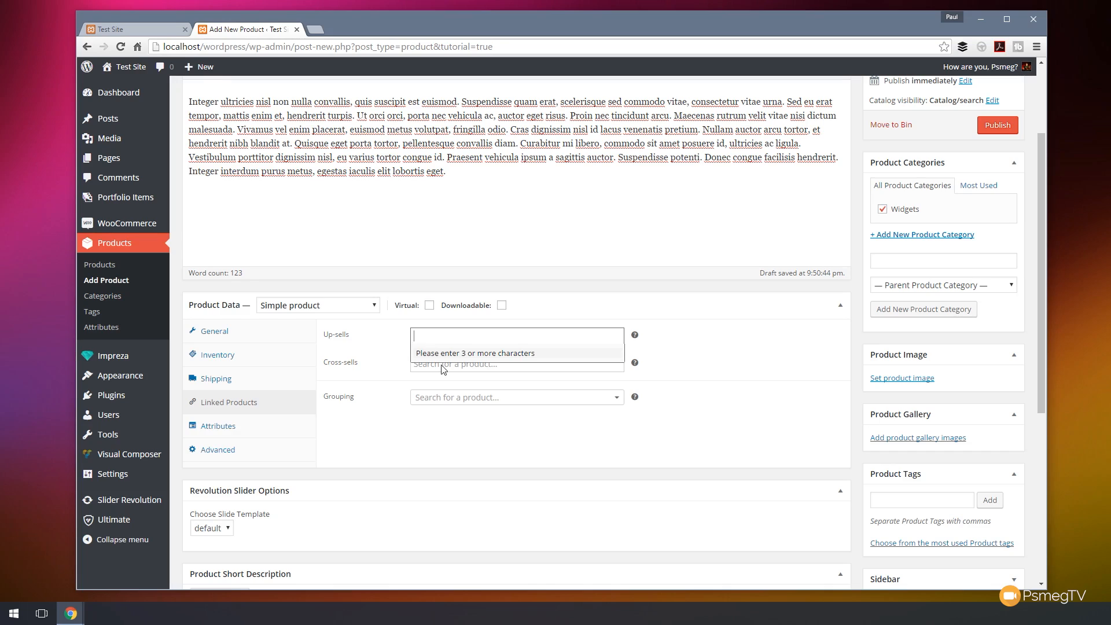
click(447, 419)
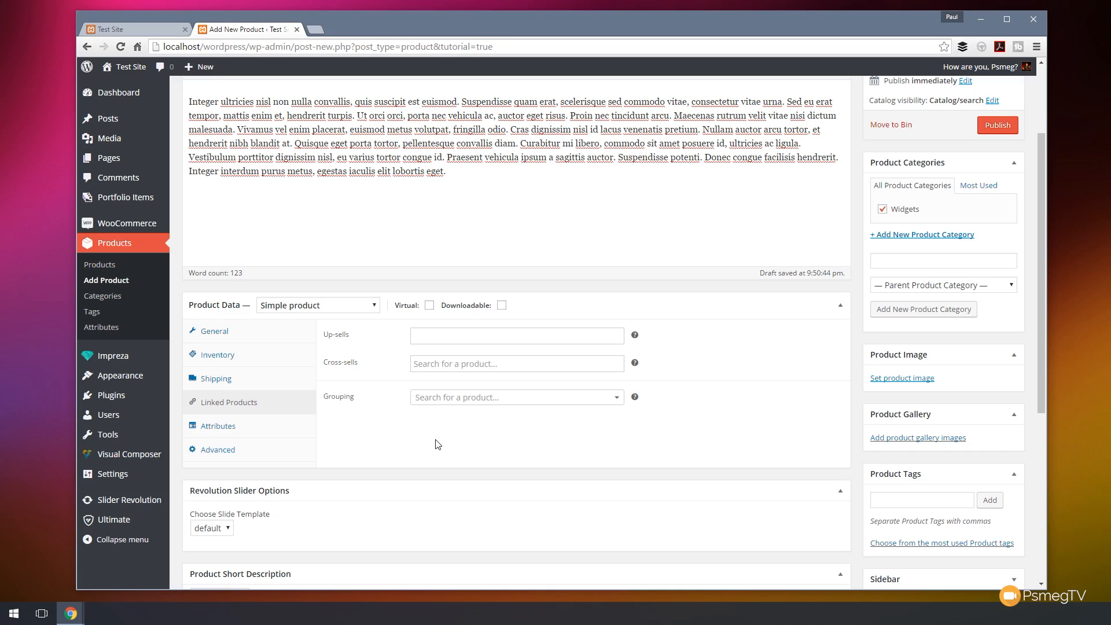
click(213, 427)
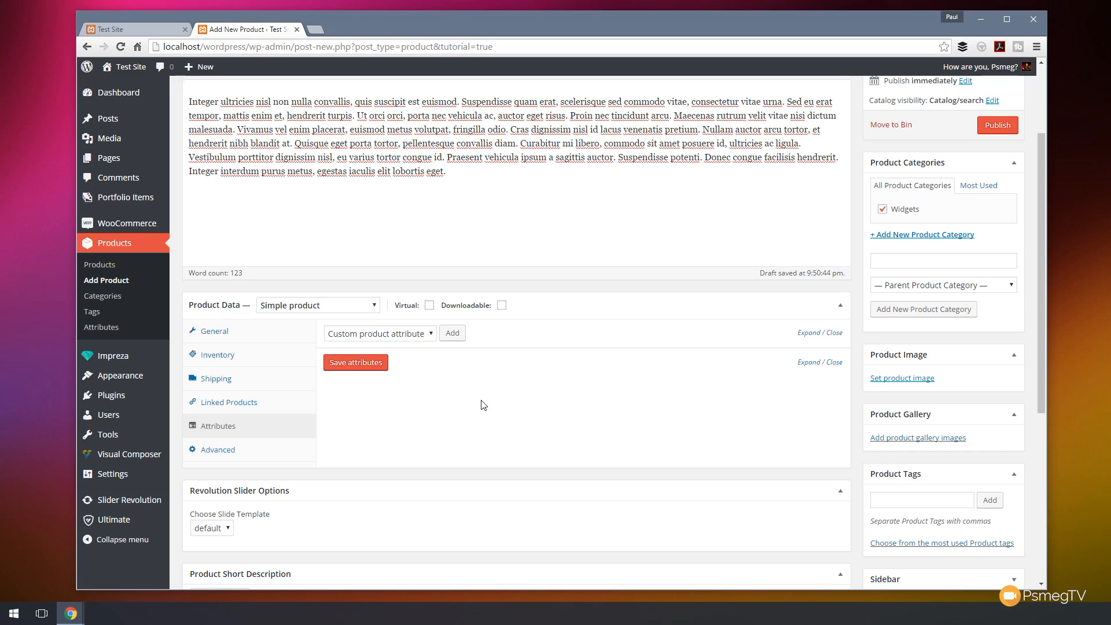
Enable reviews in the product's advanced settings and publish the product.
click(211, 450)
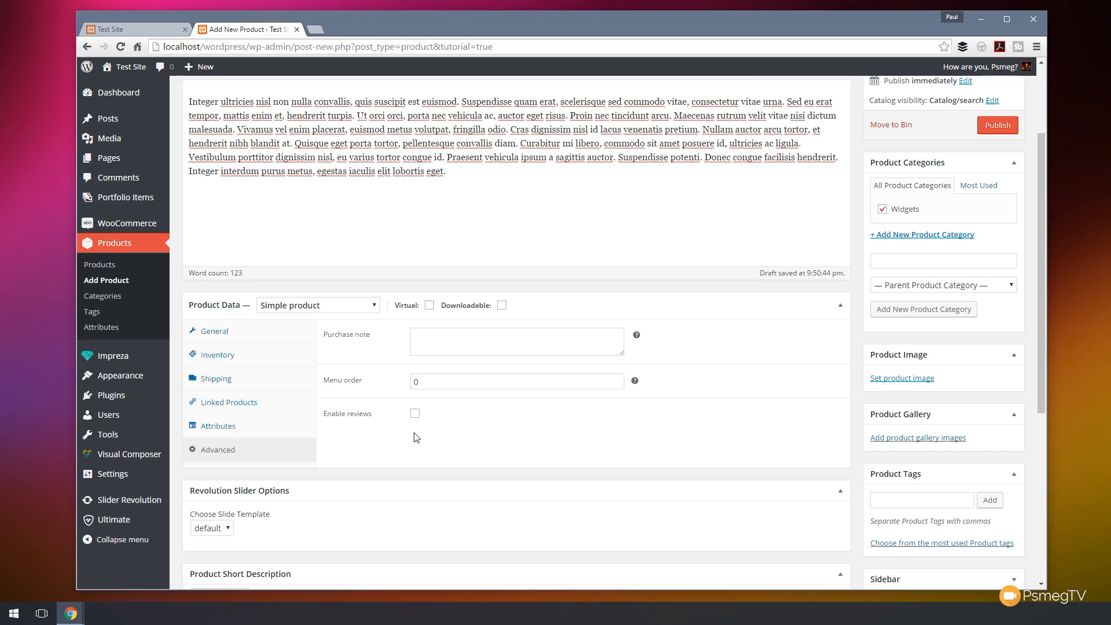
click(415, 413)
click(996, 128)
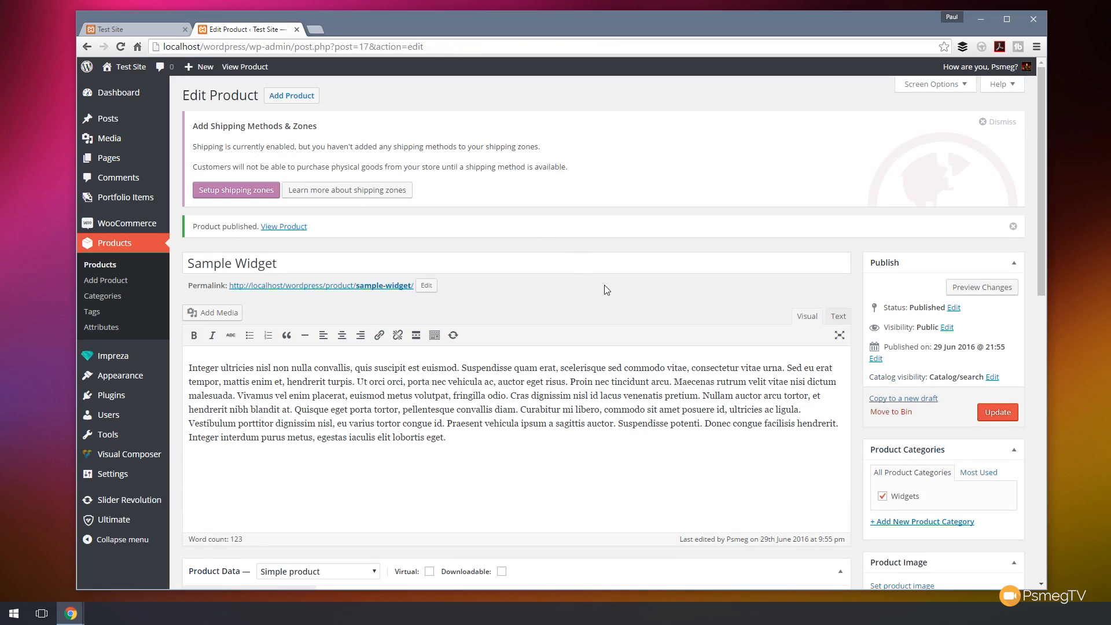
Paste a shortened excerpt of the description text into the Product Short Description and update the product.
scroll(605, 289, down, 10)
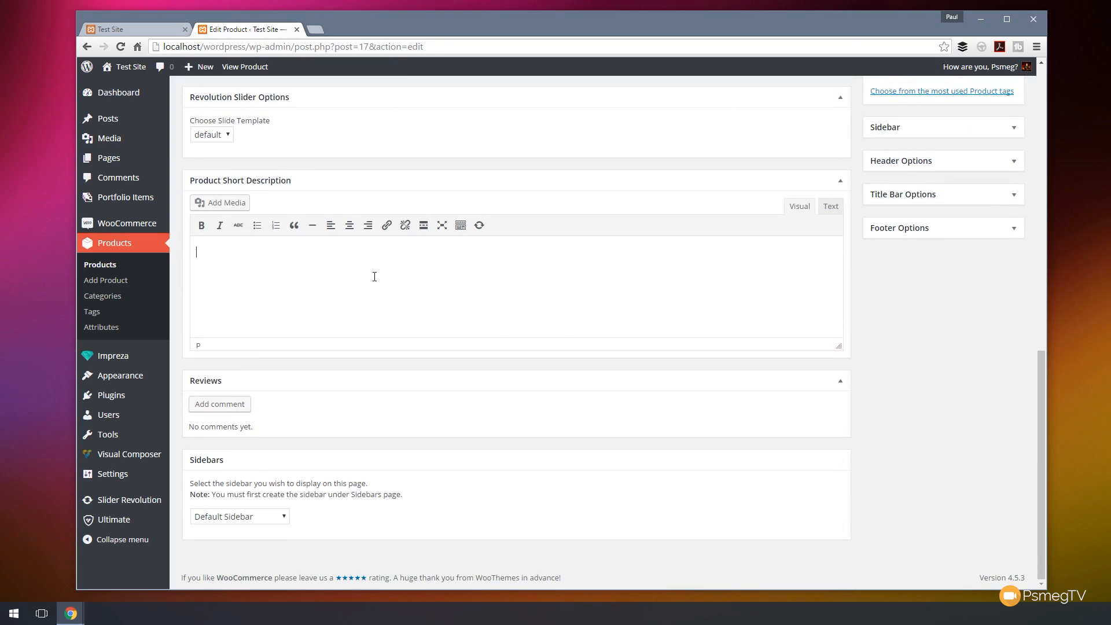
scroll(476, 263, up, 4)
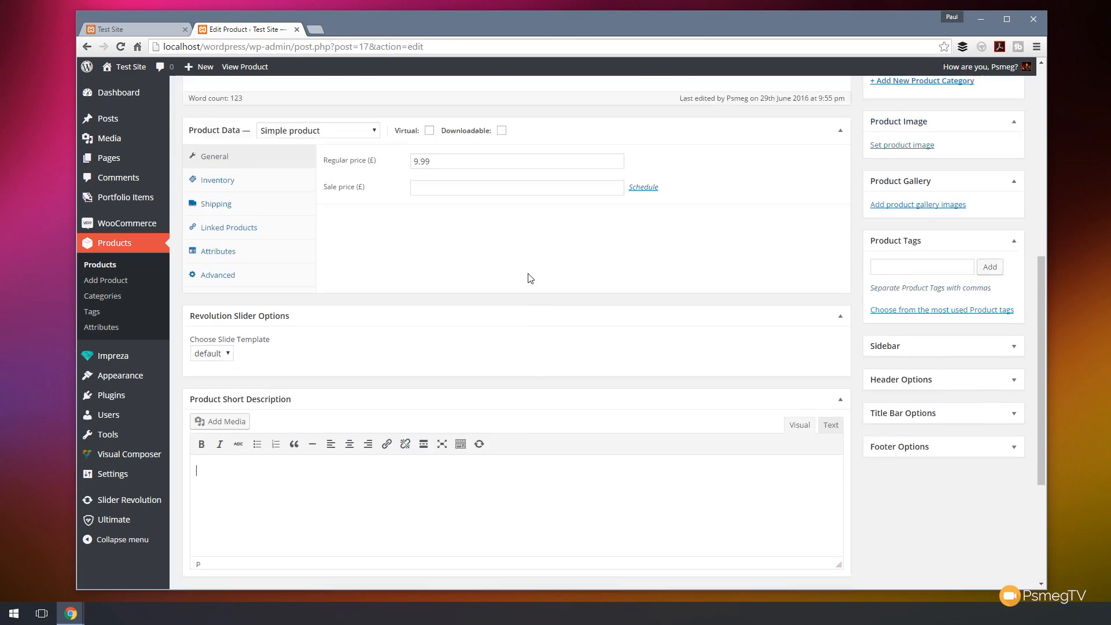
scroll(526, 278, down, 4)
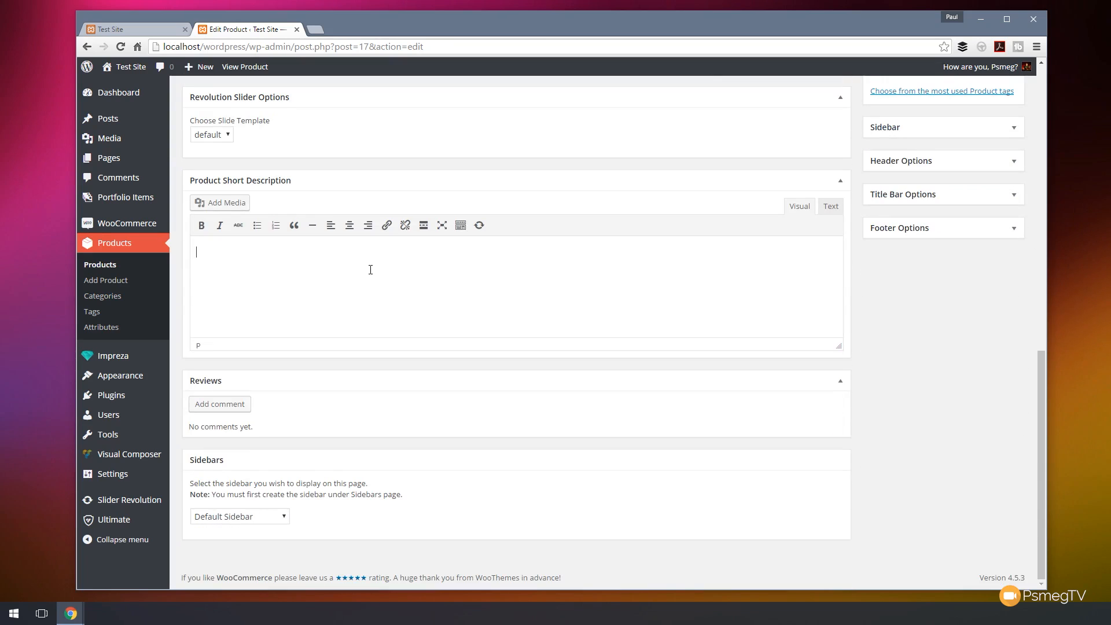
text(Integer ultricies nisl non nulla convallis, quis suscipit est euismod. Suspendisse quam erat, scelerisque sed commodo vitae, consectetur vitae urna. Sed eu erat tempor, mattis enim et, hendrerit turpis. Ut orci orci, porta nec vehicula ac, auctor eget risus. Proin nec tincidunt arcu. Maecenas rutrum velit vitae nisi dictum malesuada. Vivamus vel enim placerat euismod metus volutpat, fringilla odio. Cras dignissim nisl id lacus venenatis pretium. Nullam auctor arcu tortor, et hendrerit nibh blandit at. Quisque eget porta tortor, pellentesque convallis diam. Curabitur mi libero, commodo sit amet posuere id, ultricies ac ligula. Vestibulum porttitor dignissim nisl, eu varius tortor congue id. Praesent vehicula ipsum a sagittis auctor. Suspendisse potenti. Donec congue facilisis hendrerit. Integer interdum purus metus, egestas iaculis elit lobortis eget.)
drag(581, 327, 564, 279)
key(BackSpace)
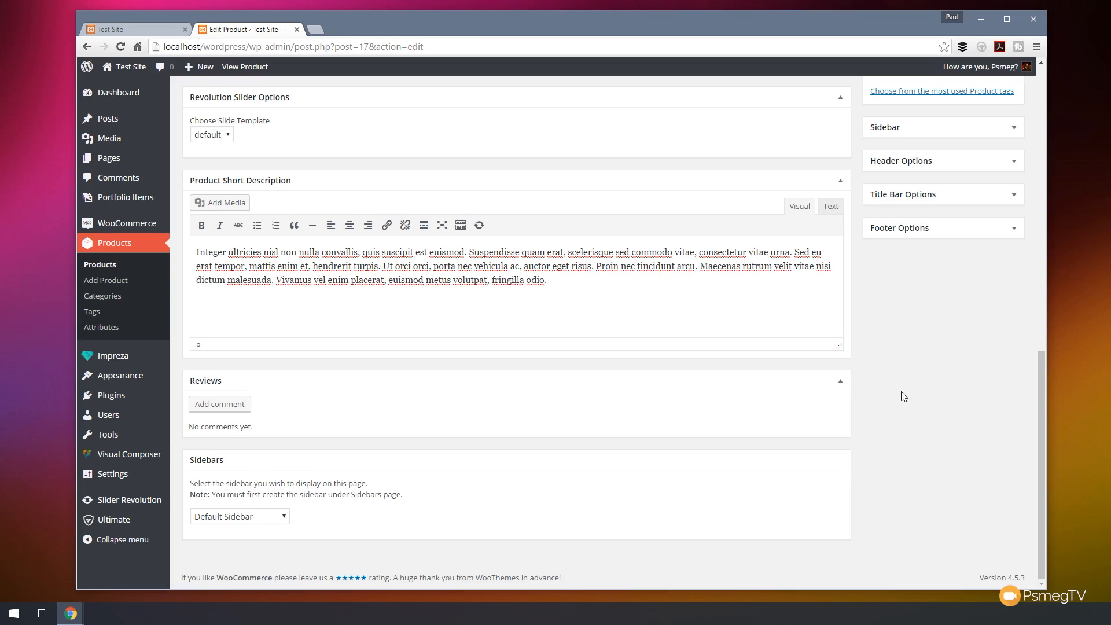
scroll(904, 396, up, 7)
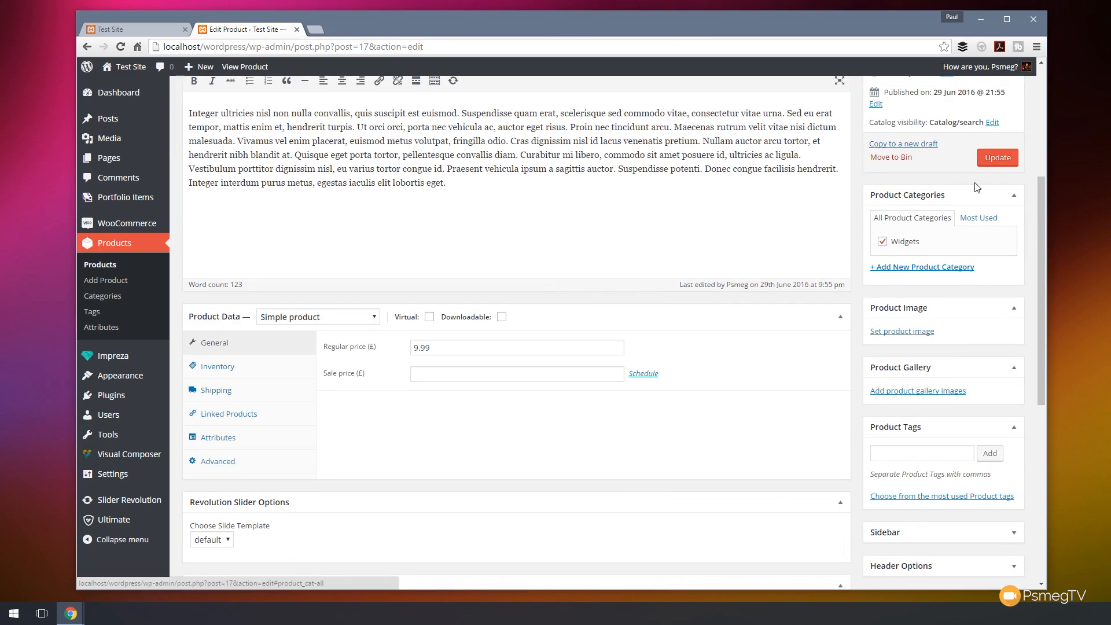
click(997, 157)
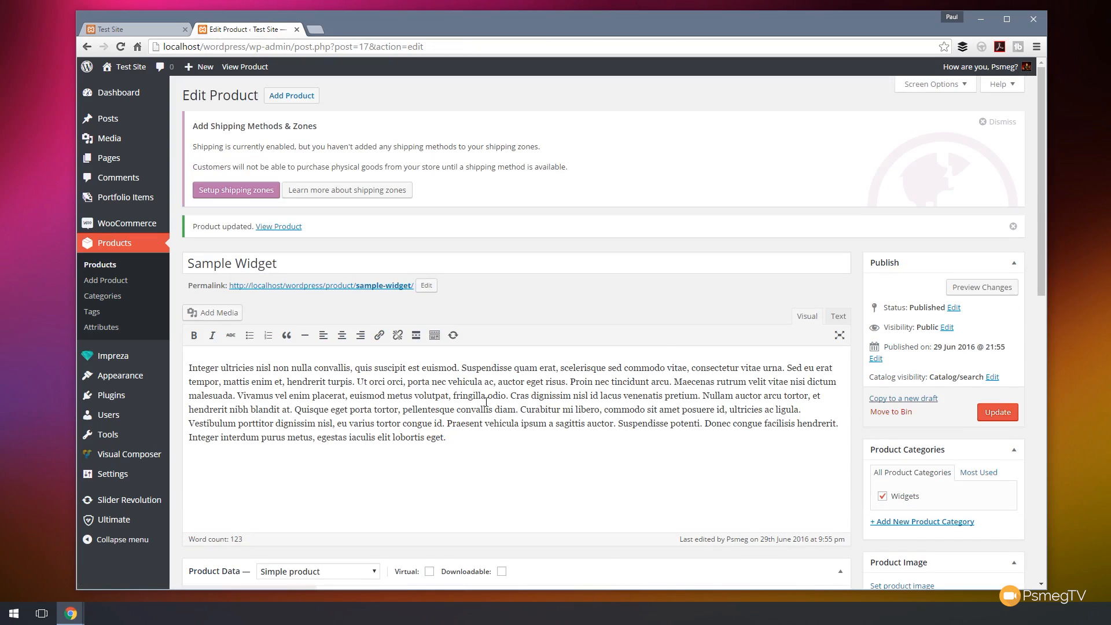
Browse the products list and the product Categories, Tags and Attributes pages.
click(98, 266)
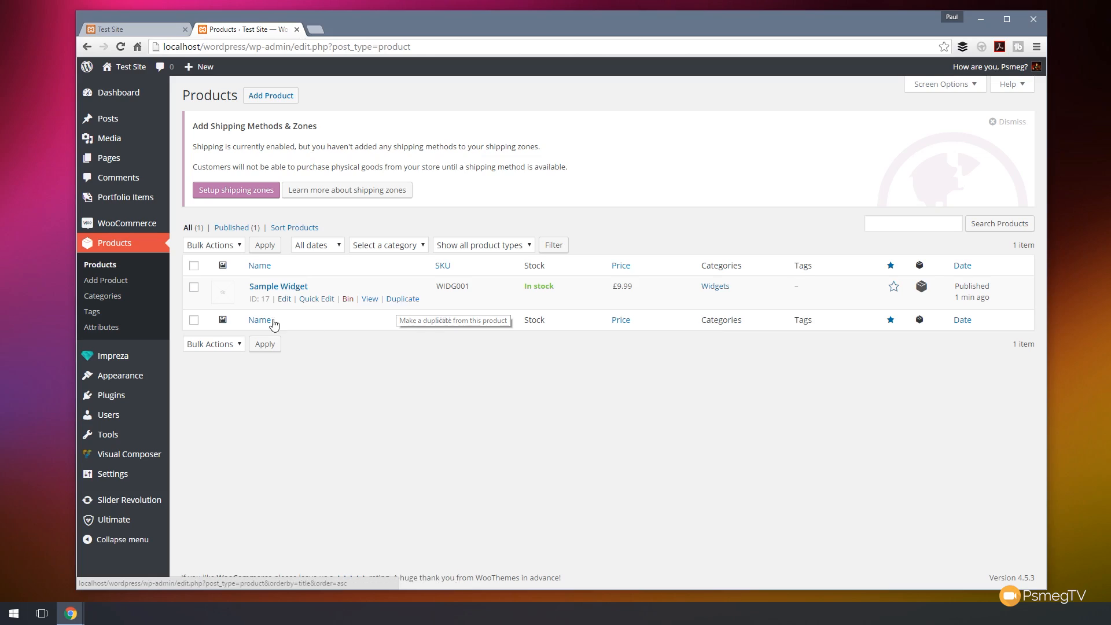
click(94, 298)
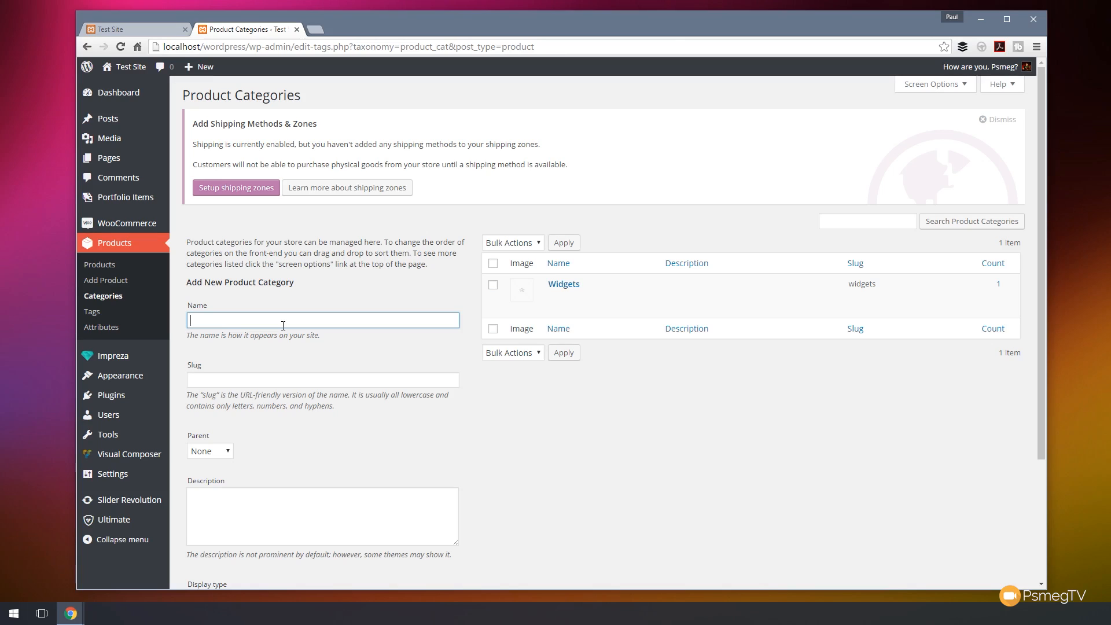
click(92, 312)
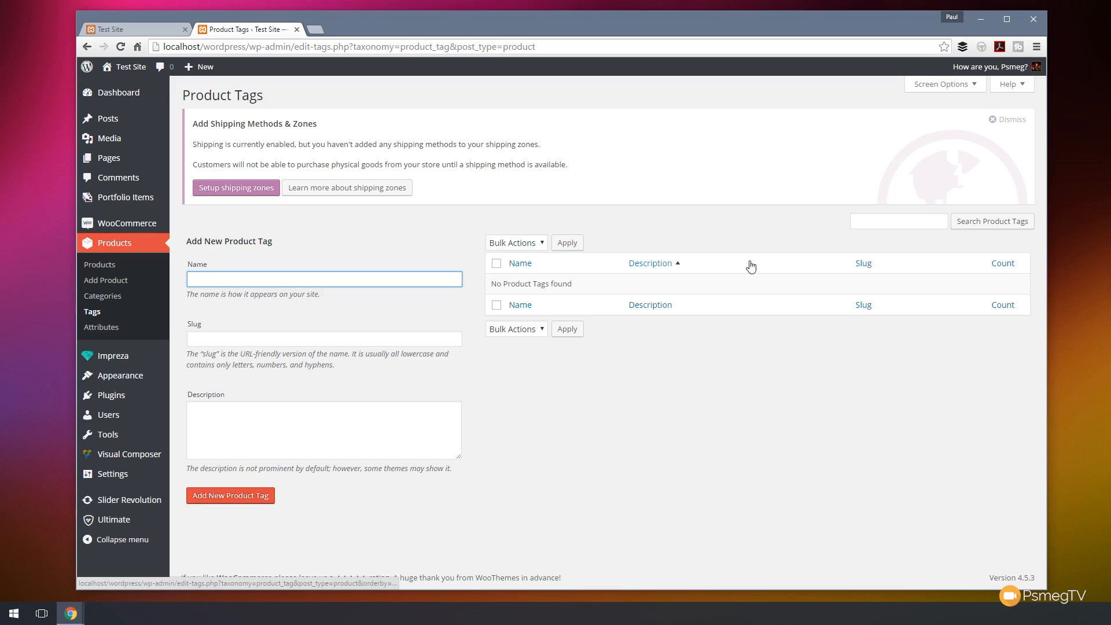
click(98, 327)
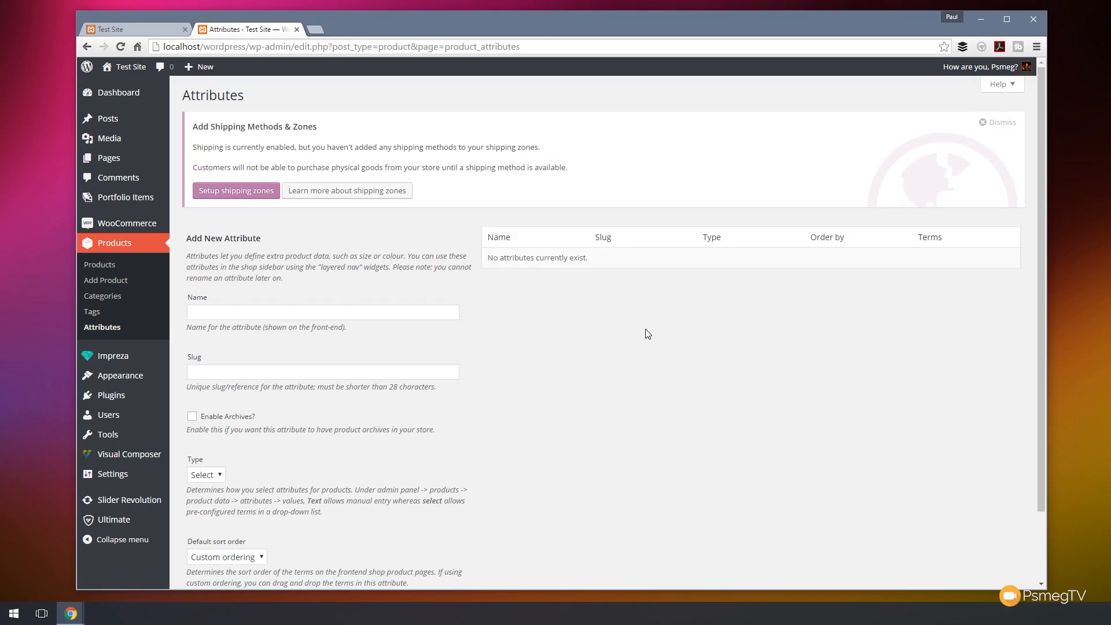
scroll(556, 349, down, 2)
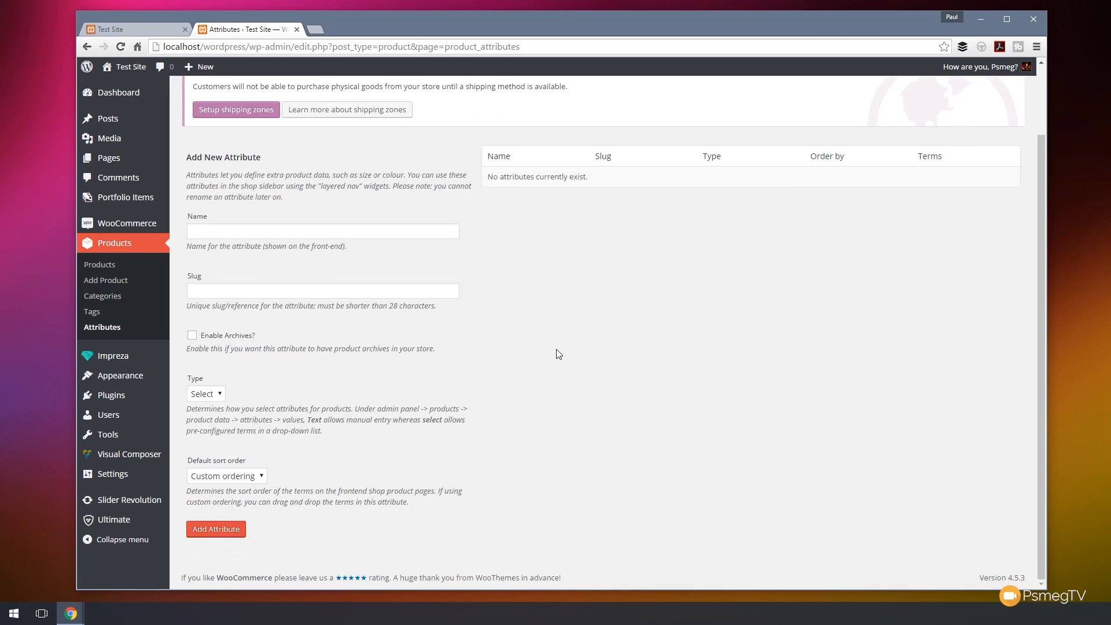